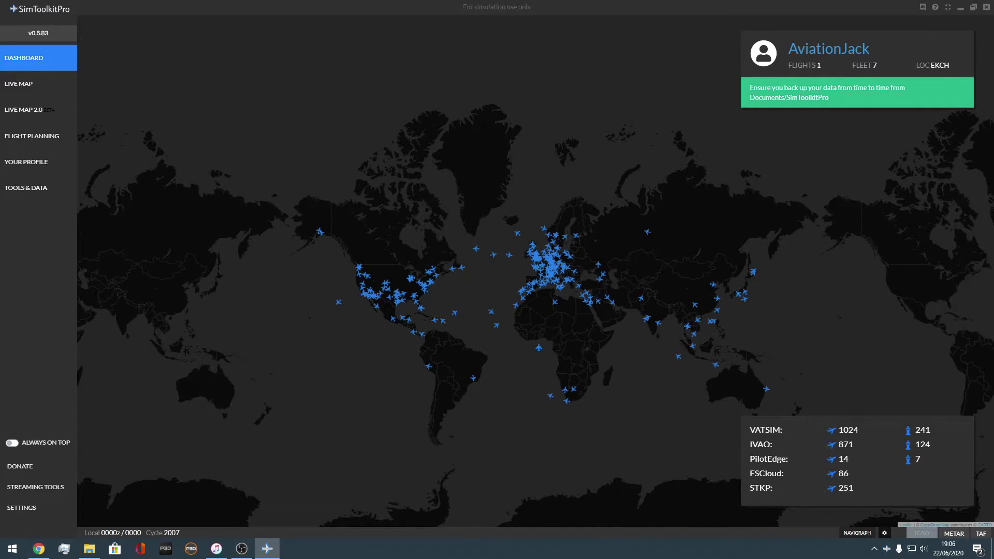
Review the profile summary on the dashboard and the general application settings, and return to the dashboard
drag(811, 66, 877, 66)
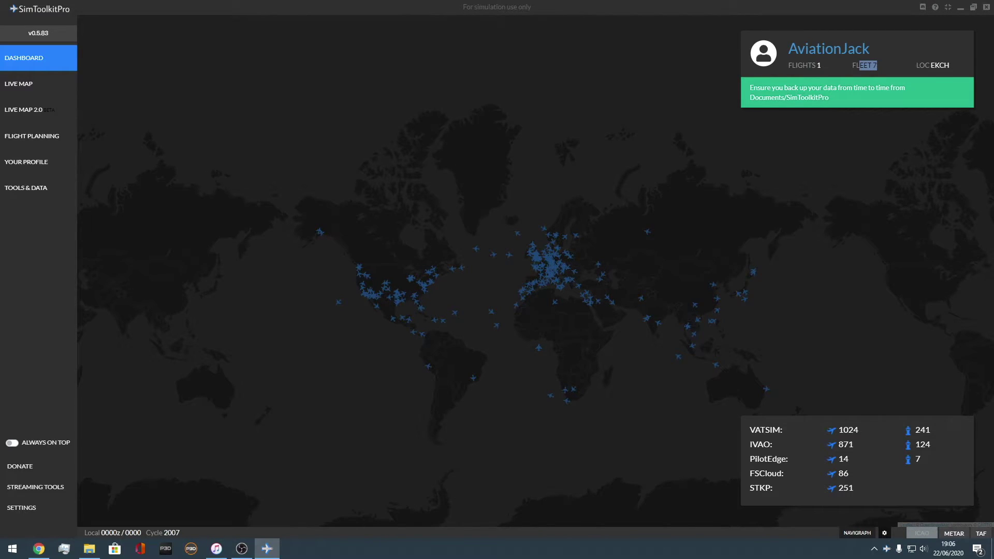
click(879, 50)
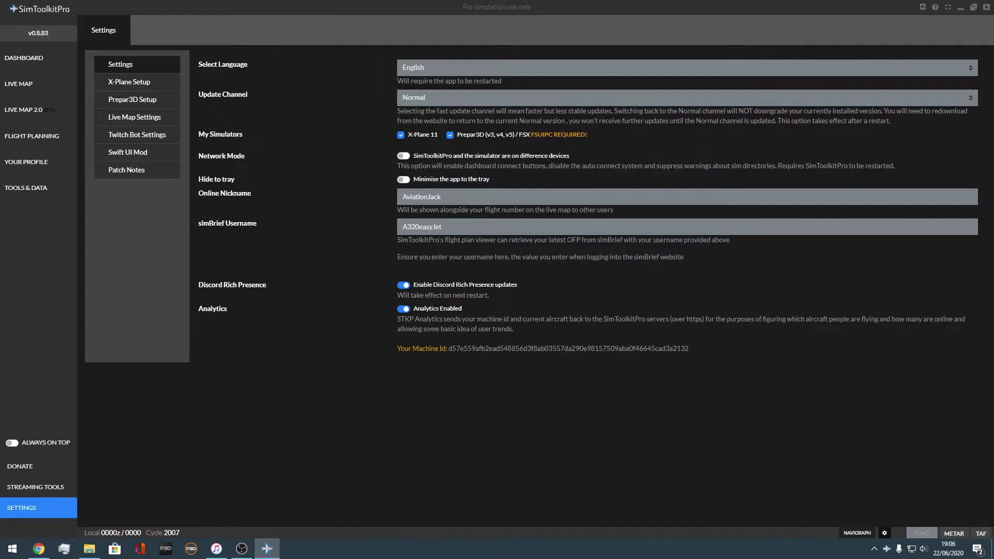
click(38, 57)
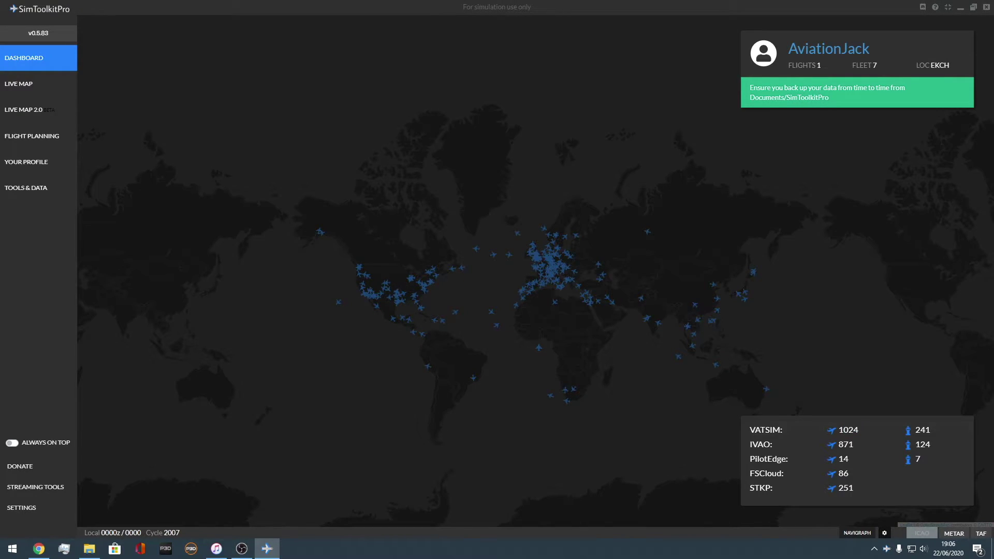
Examine the online network statistics on the dashboard, focusing on the VATSIM controllers and the STKP flights
drag(920, 429, 930, 429)
drag(849, 487, 749, 487)
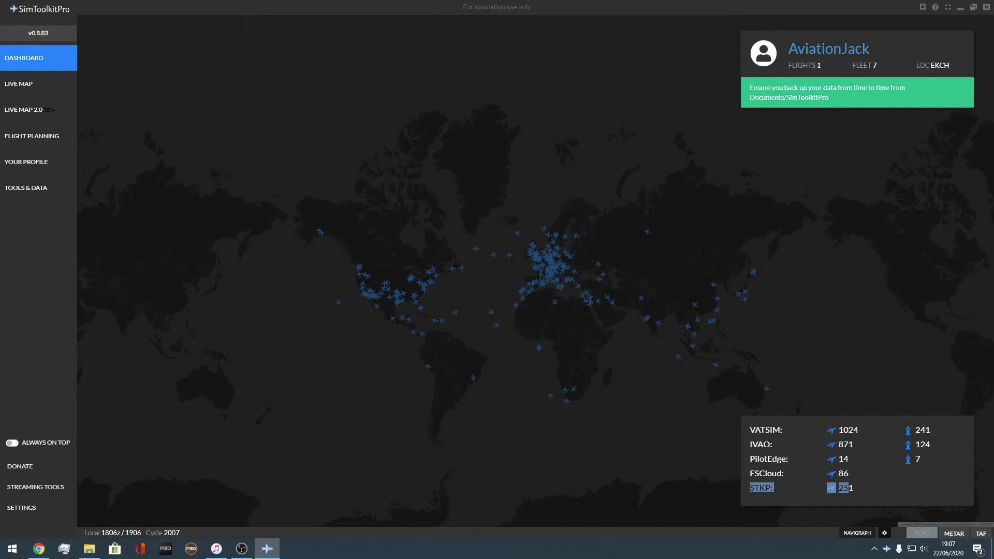
click(855, 488)
drag(854, 488, 749, 488)
click(854, 488)
Examine the live flights on the dashboard map over Britain, Europe and the Atlantic, including individual flight details
scroll(551, 254, up, 3)
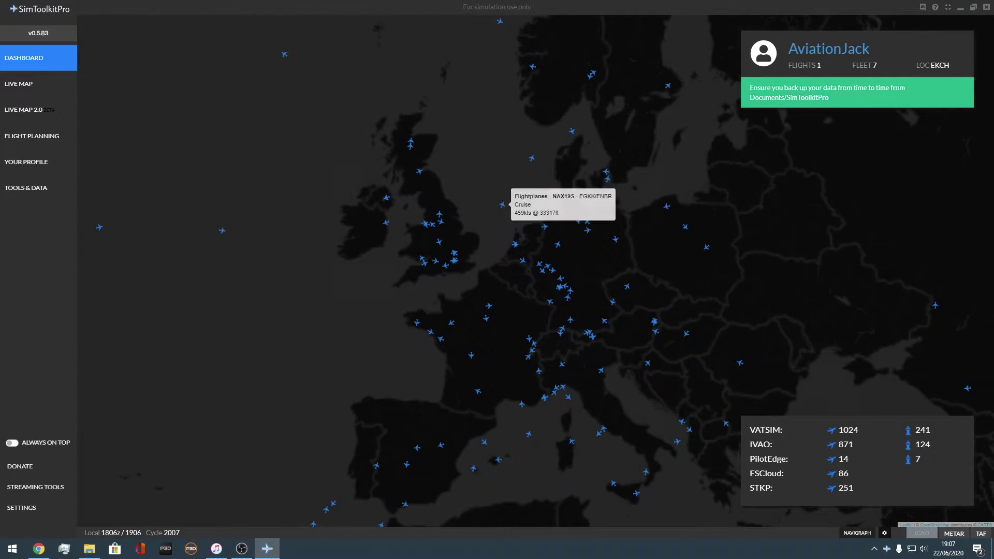
scroll(468, 238, up, 1)
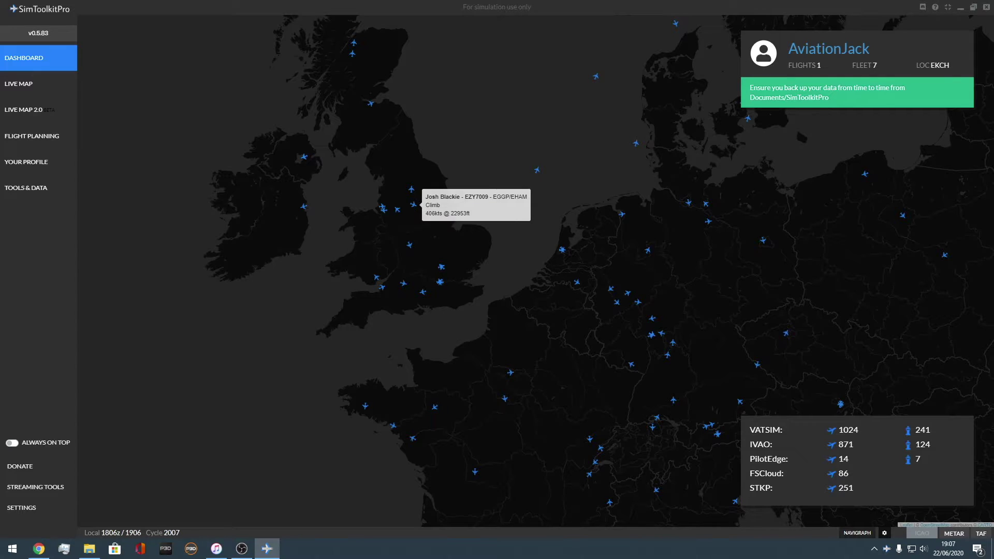
drag(466, 310, 396, 162)
scroll(564, 311, down, 2)
drag(557, 287, 621, 278)
scroll(621, 278, down, 1)
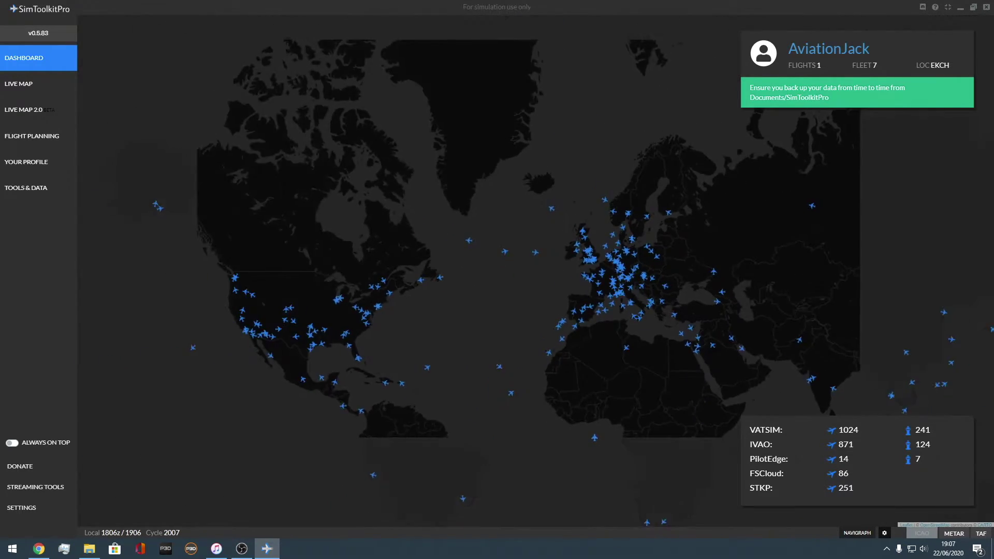
scroll(678, 227, up, 1)
scroll(644, 333, up, 1)
scroll(644, 333, down, 2)
scroll(644, 333, up, 1)
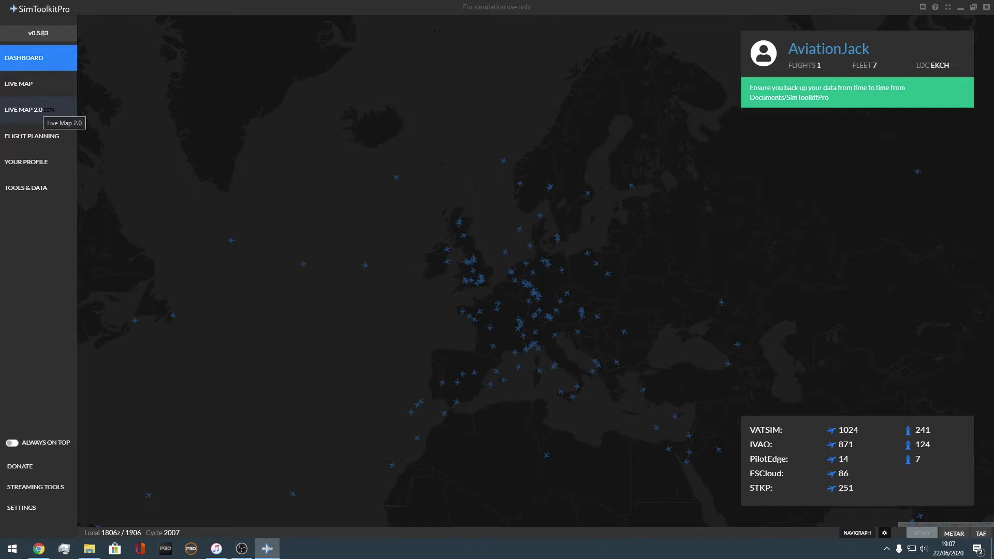
Open Live Map 2.0 and examine the traffic and ATC coverage from Europe down to Gatwick Airport (EGKK)
click(44, 111)
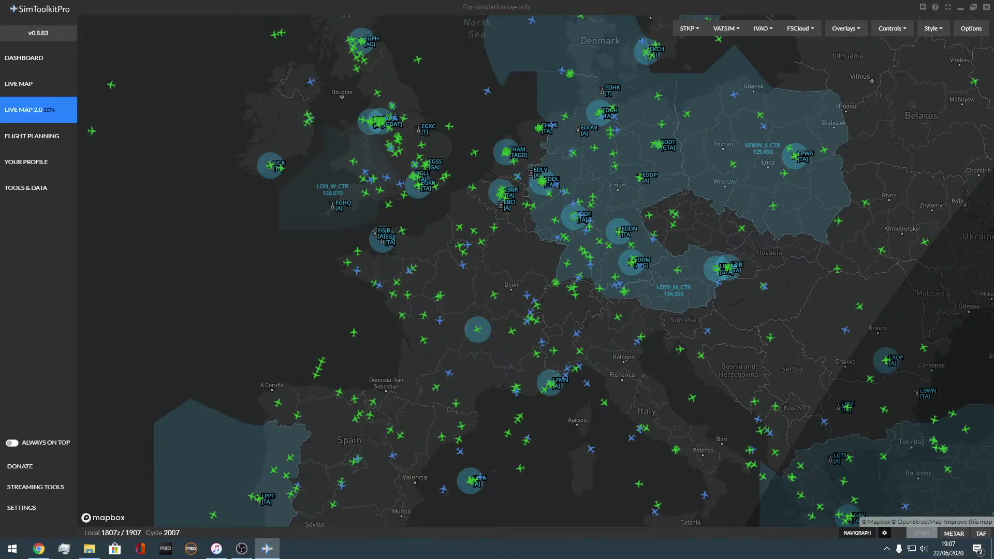
mouse_move(566, 192)
mouse_move(357, 251)
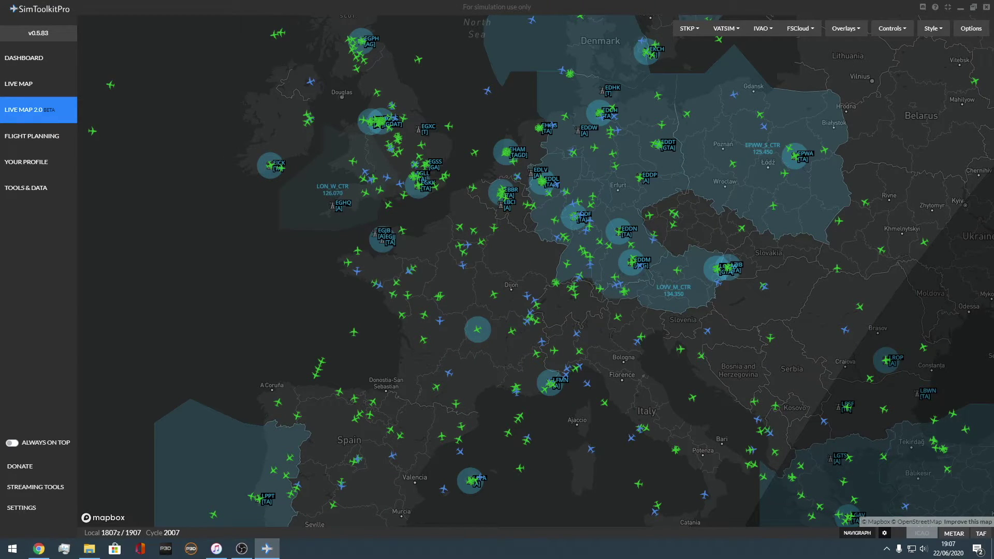
scroll(396, 128, up, 5)
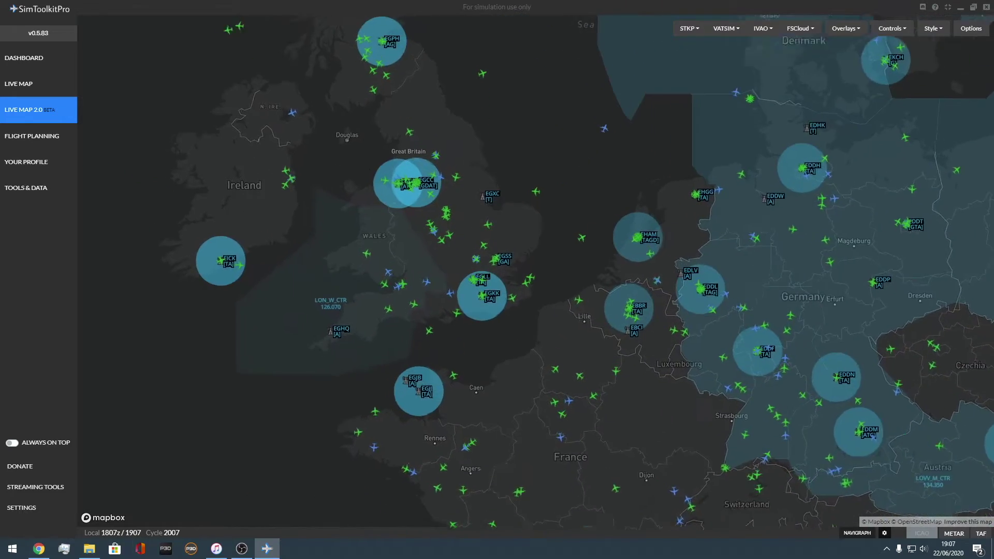
scroll(481, 281, up, 3)
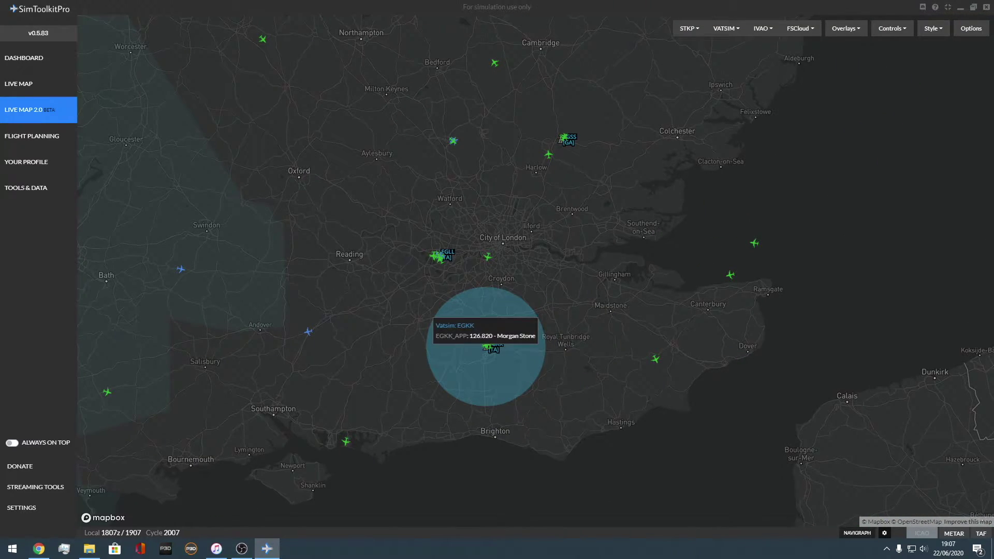
scroll(487, 345, up, 3)
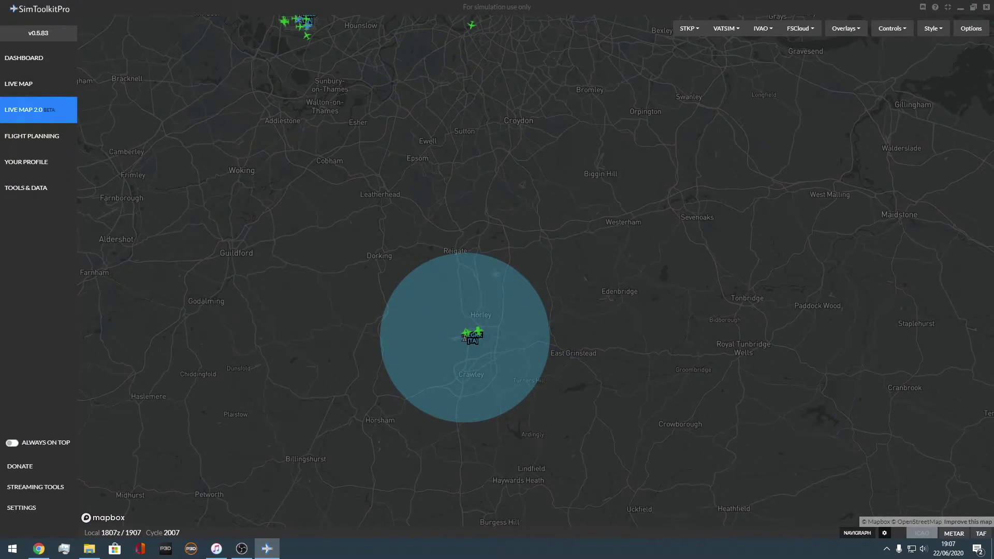
scroll(487, 342, up, 5)
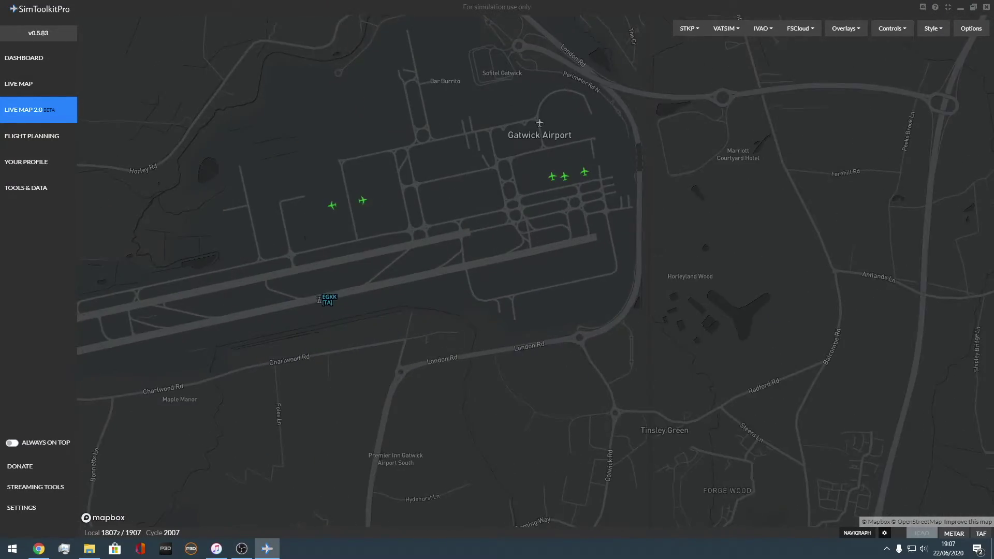
scroll(473, 273, up, 4)
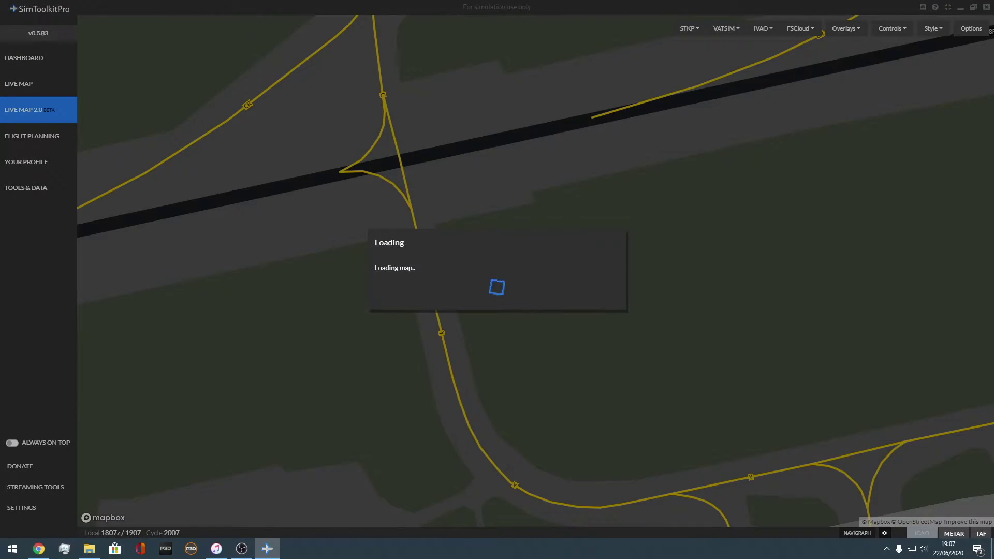
Examine Gatwick's detailed ground layout with its runways, taxiways, aprons and parked aircraft
scroll(536, 146, down, 5)
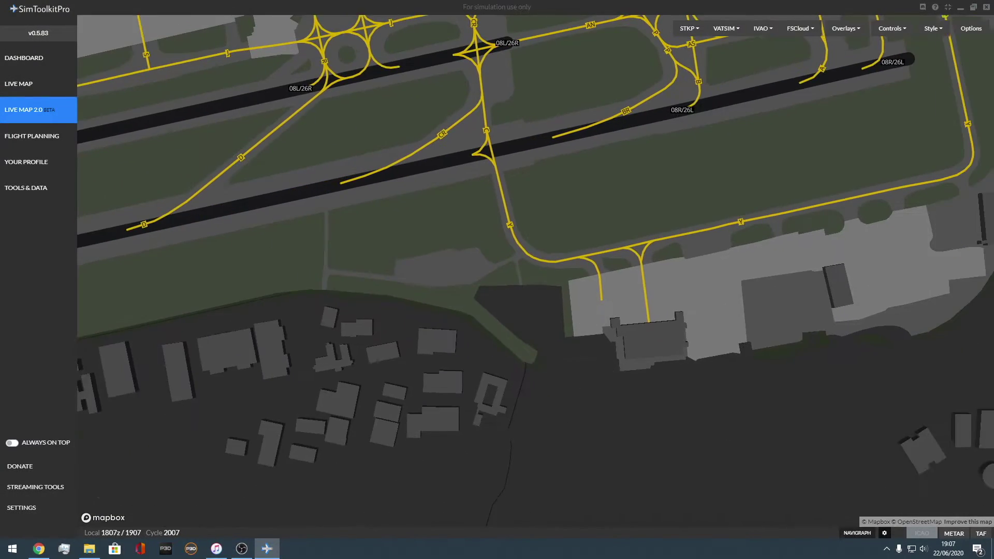
drag(535, 146, 492, 354)
scroll(536, 354, down, 1)
drag(535, 207, 473, 474)
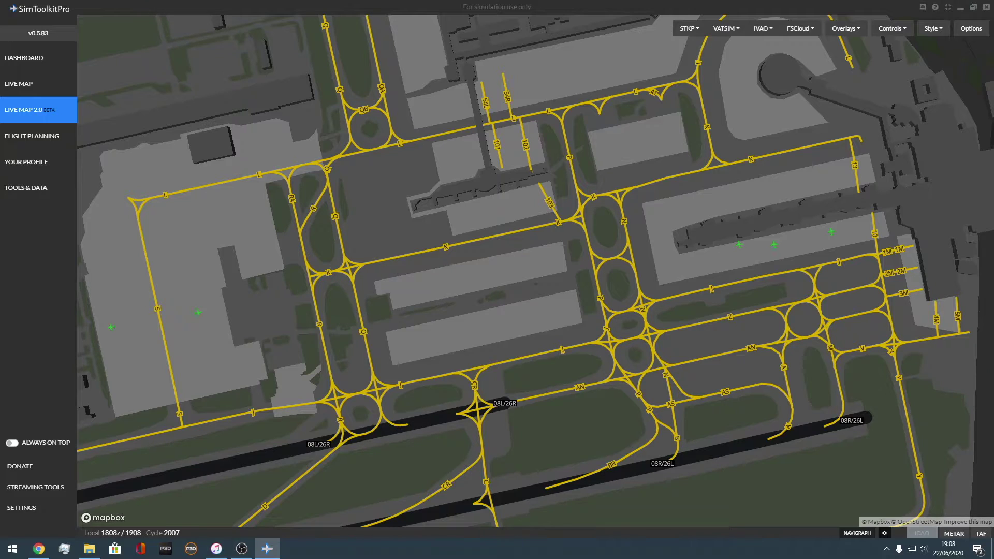
Review the map layer options for STKP, VATSIM, IVAO and FSCloud, and the list of available overlays
click(689, 28)
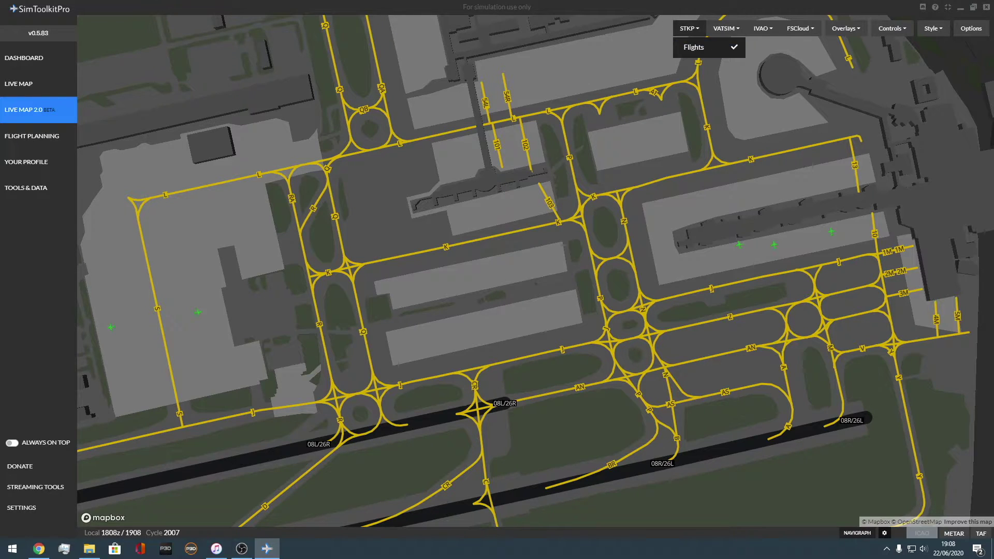
click(726, 28)
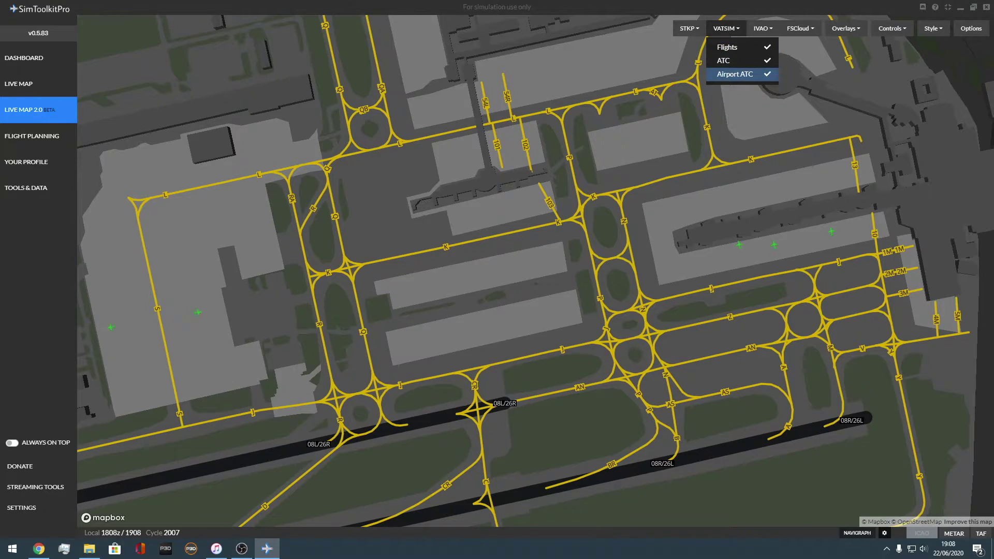
click(689, 28)
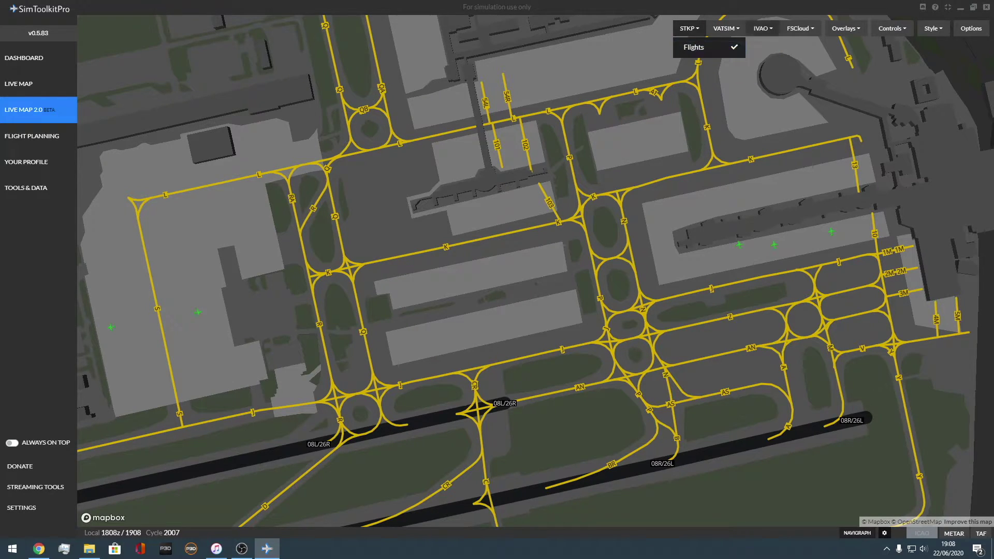
click(762, 28)
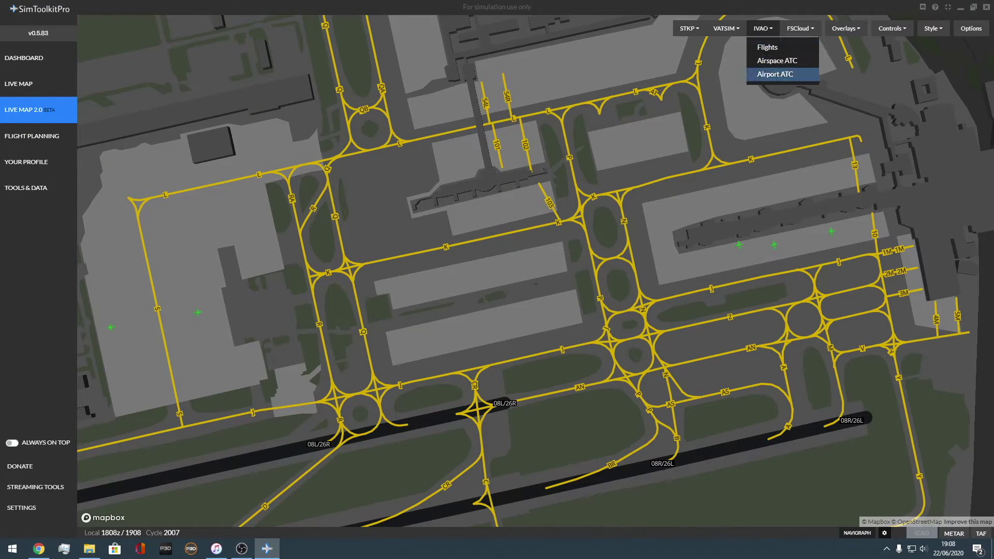
click(800, 28)
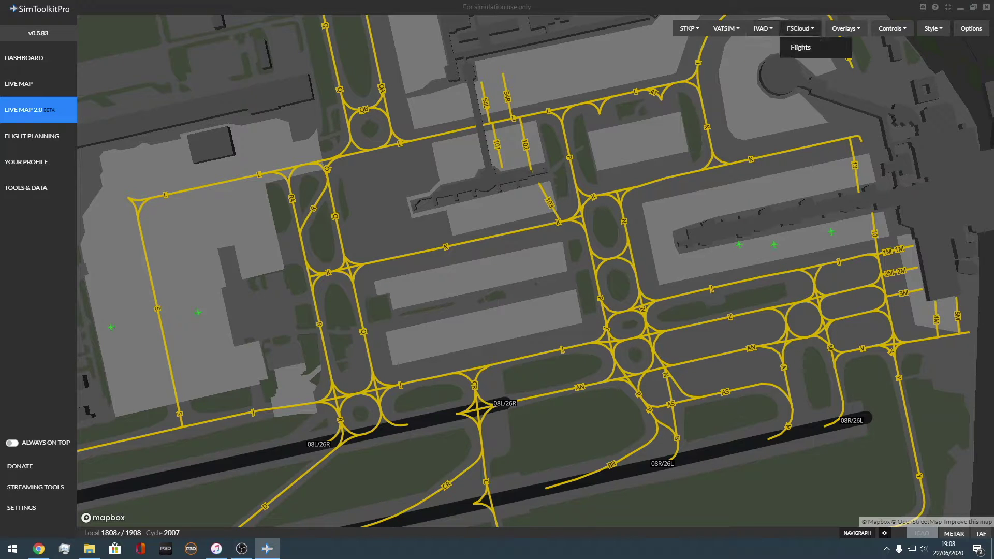
click(846, 28)
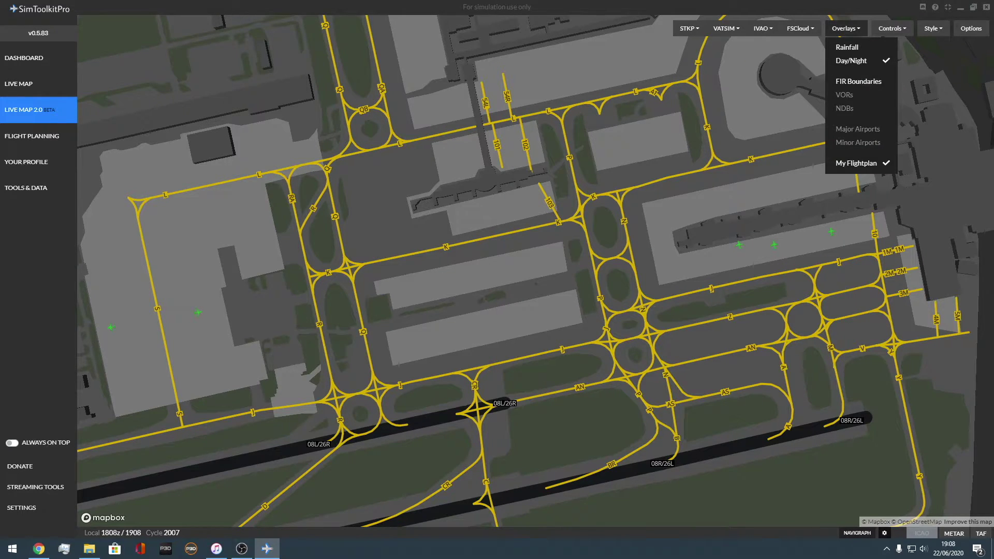
Turn on the Rainfall overlay for the live map over the British Isles
scroll(759, 142, down, 10)
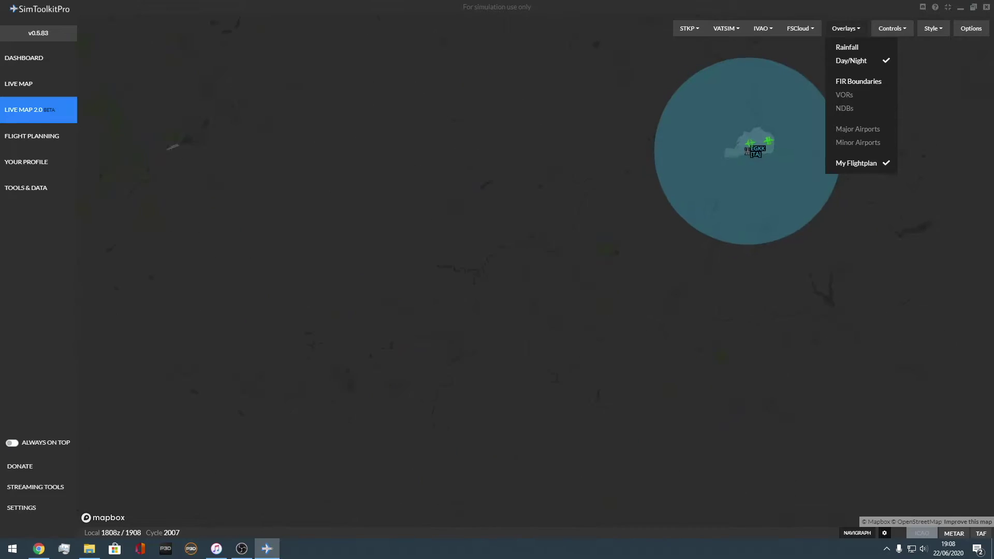
scroll(746, 162, down, 3)
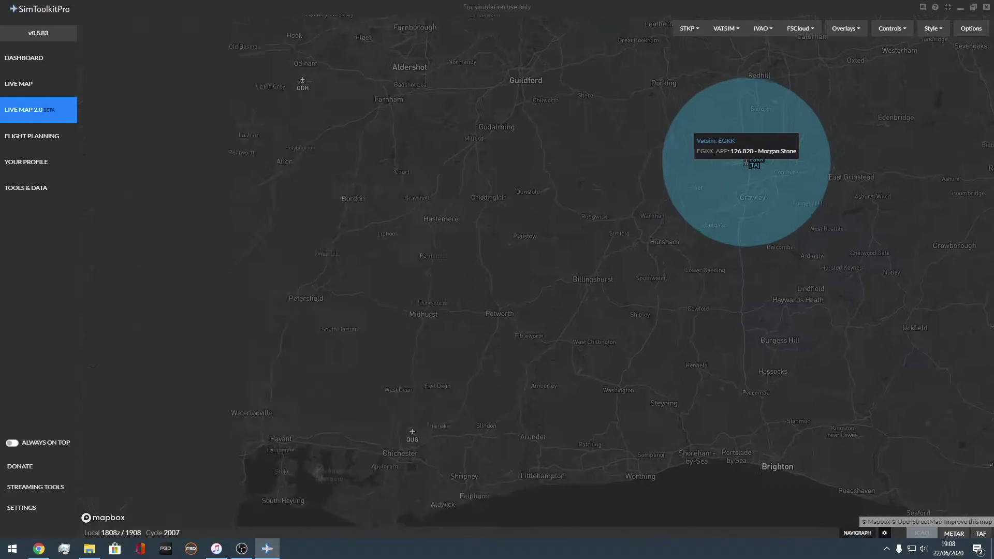
scroll(832, 136, down, 5)
drag(832, 137, 741, 204)
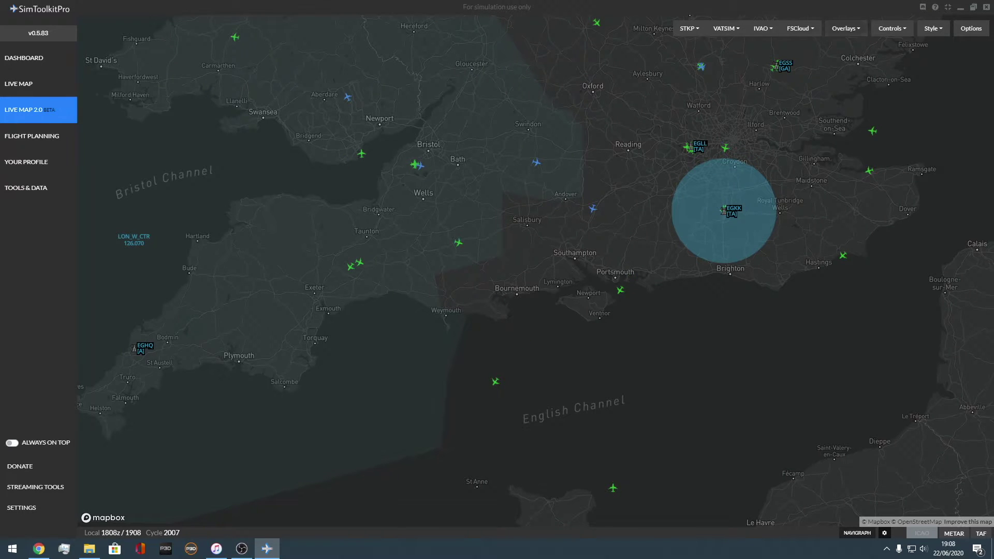
click(846, 28)
click(842, 102)
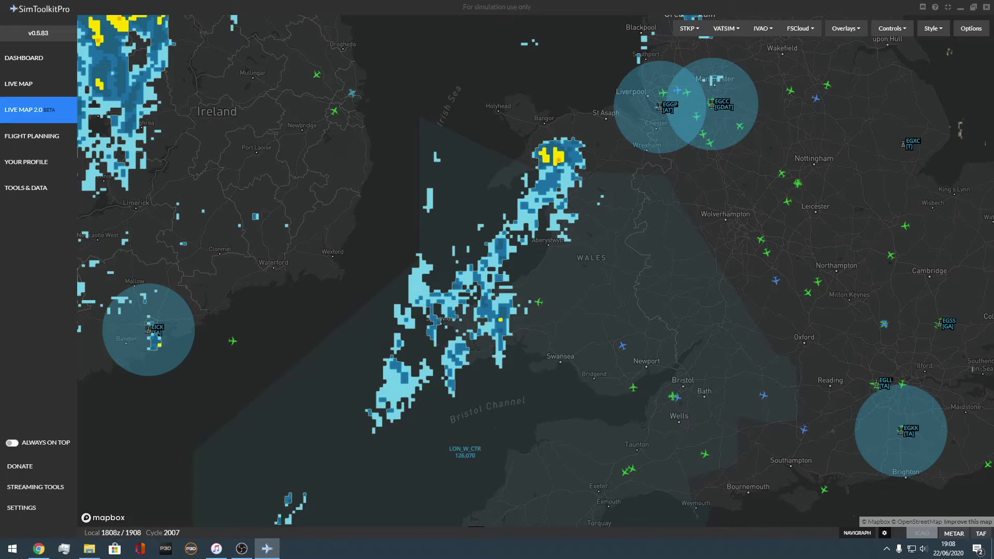
Turn off the Rainfall and Day/Night overlays on the live map
click(845, 28)
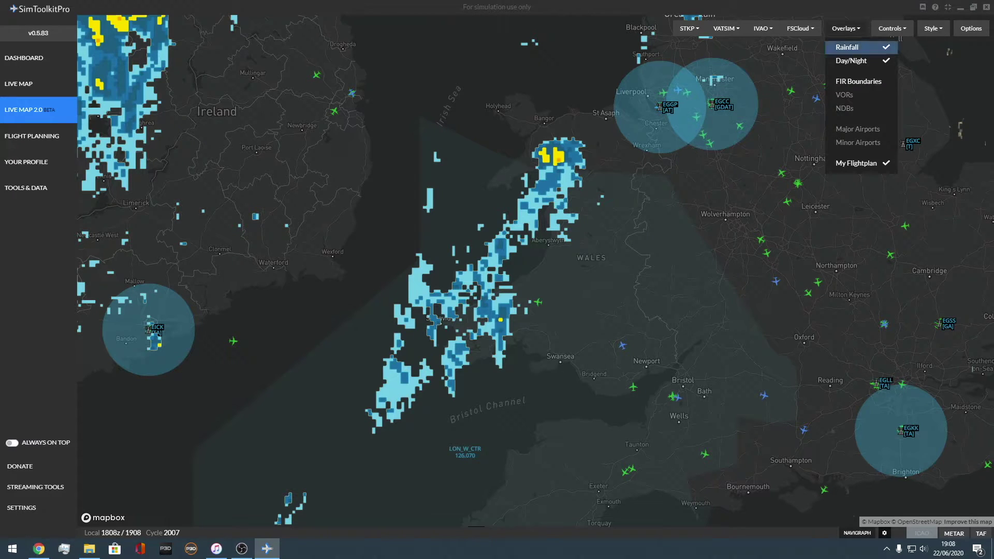
click(846, 47)
click(846, 28)
click(850, 60)
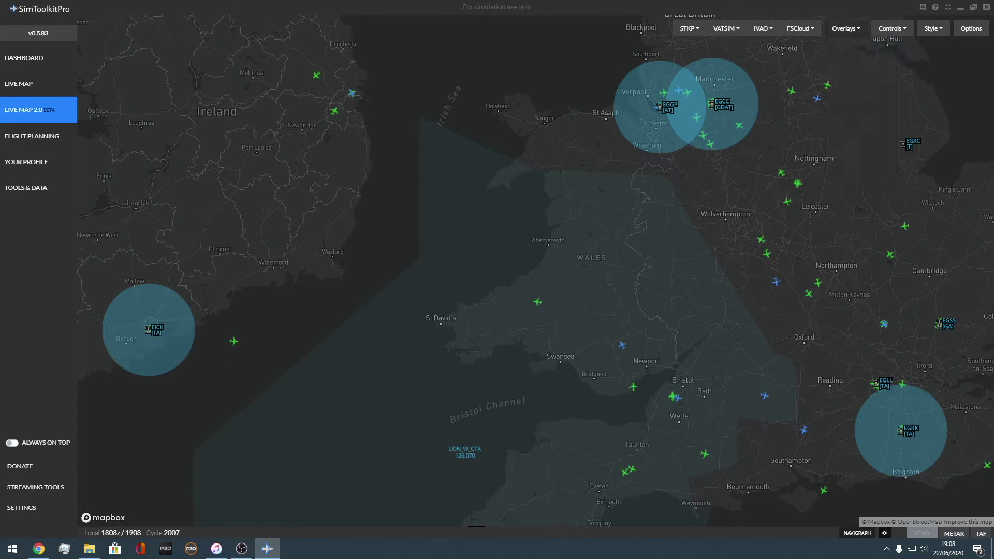
Turn the Day/Night overlay back on with the live map showing the whole world
scroll(845, 120, down, 4)
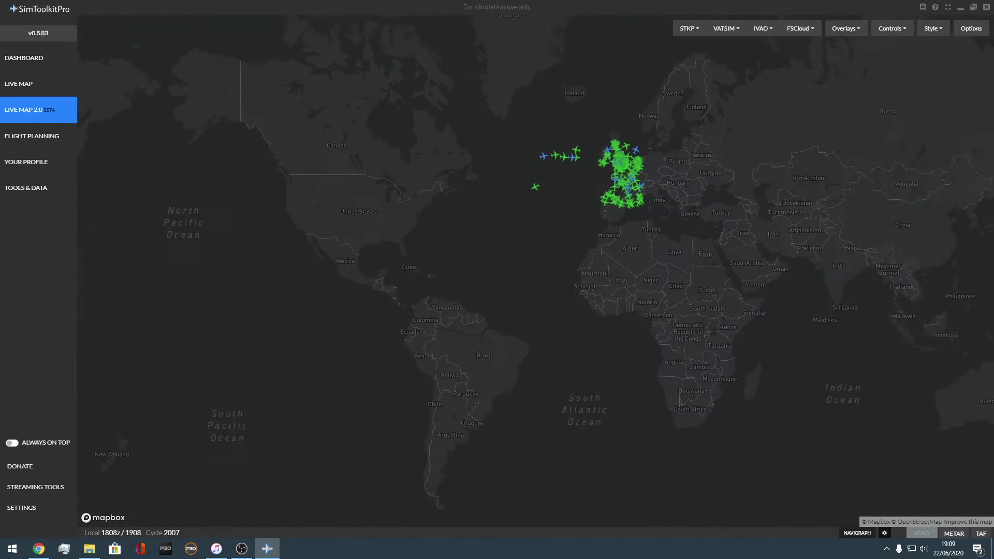
click(846, 28)
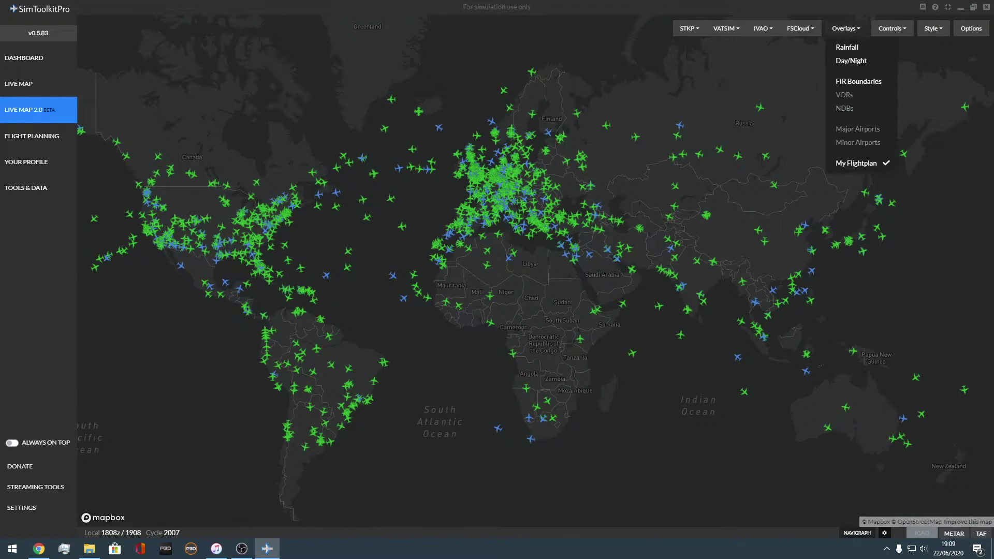
click(850, 60)
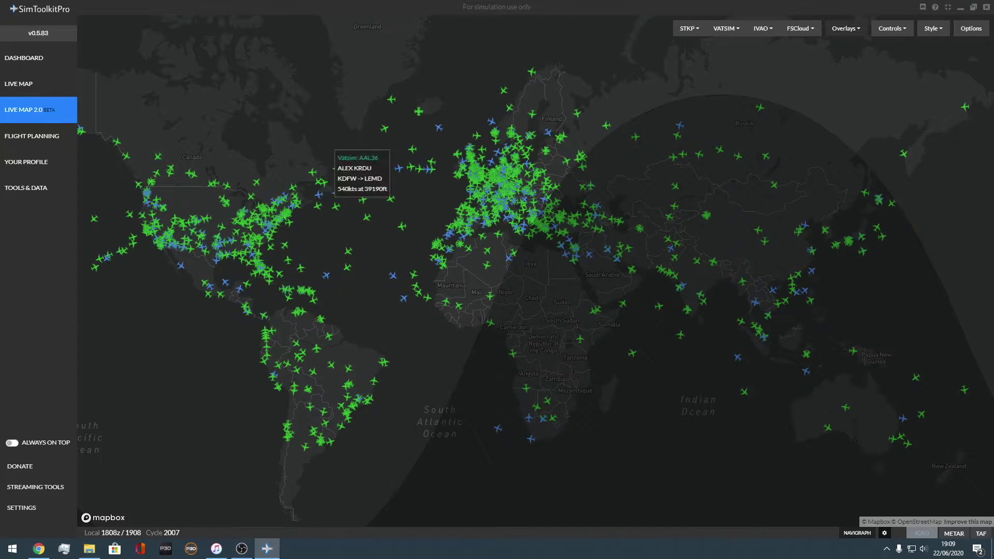
Examine the overlays available for the live map, including FIR Boundaries, VORs, NDBs, airports and My Flightplan
scroll(495, 147, up, 5)
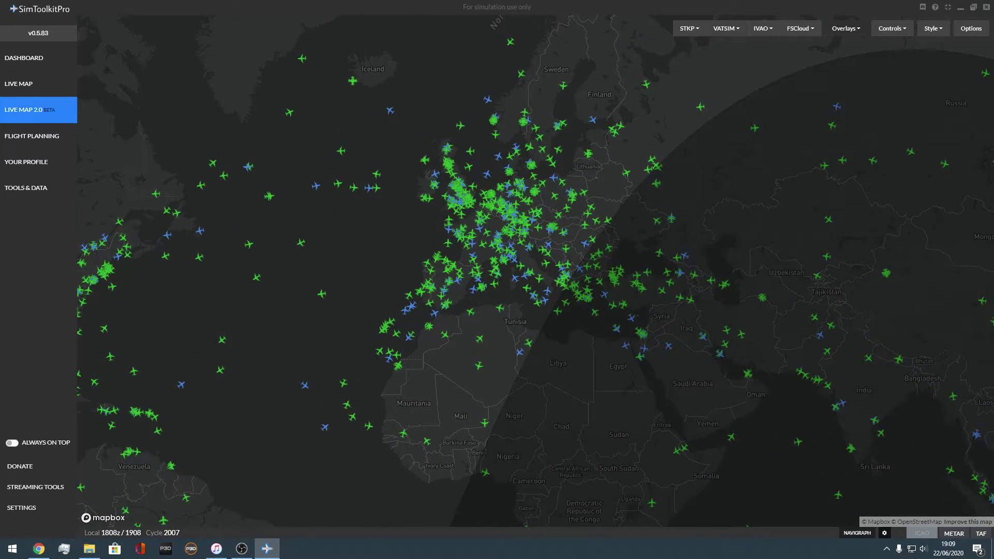
click(846, 28)
drag(651, 272, 684, 324)
key(ctrl+a)
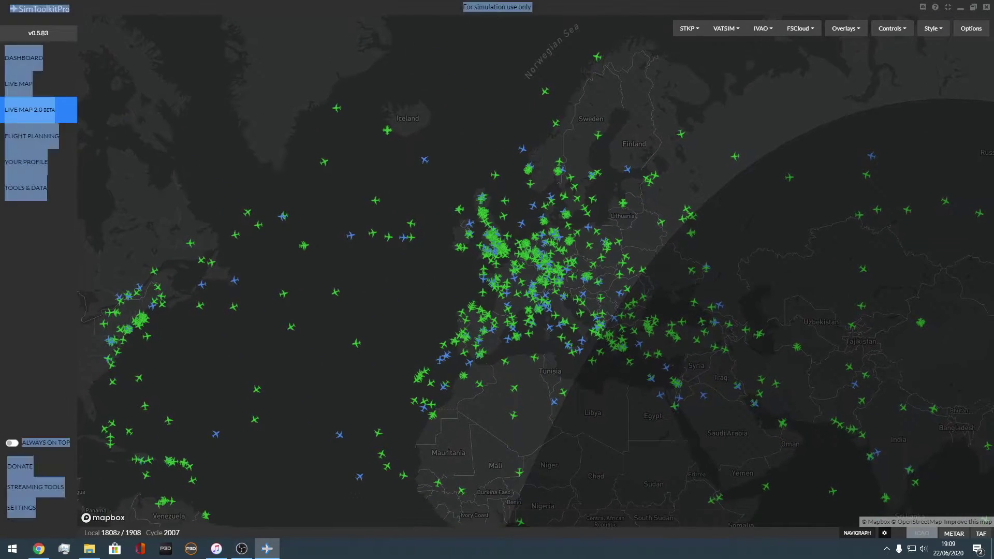
mouse_move(845, 29)
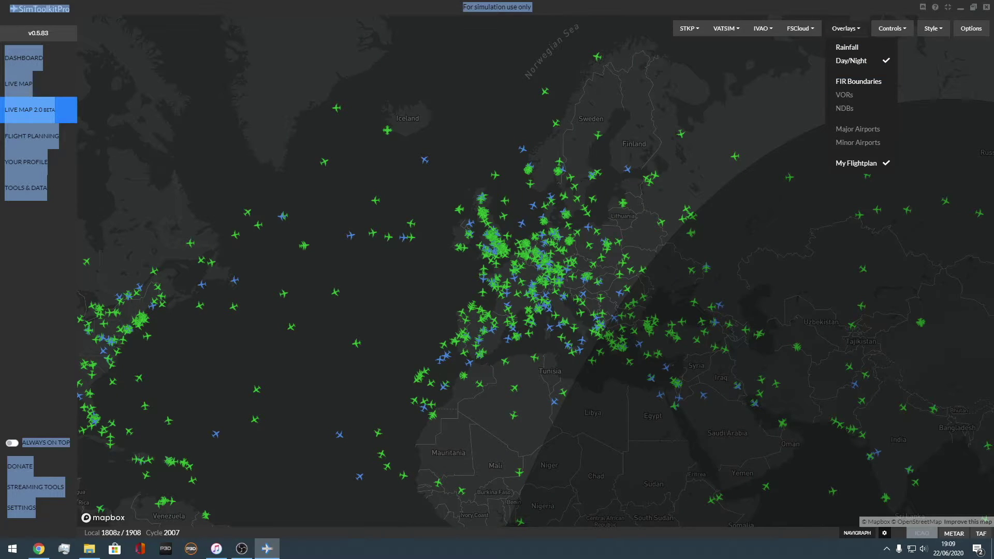
key(Escape)
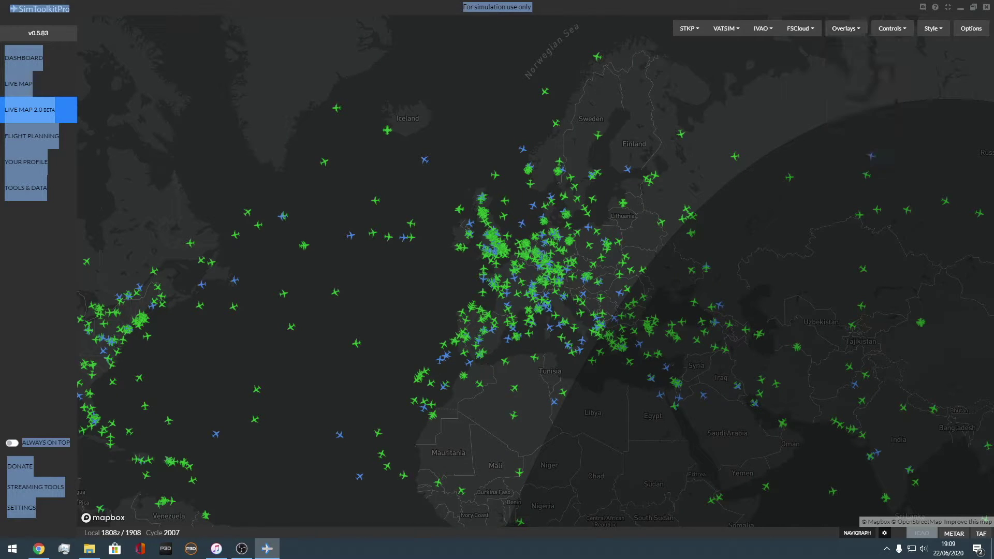
key(super+Down)
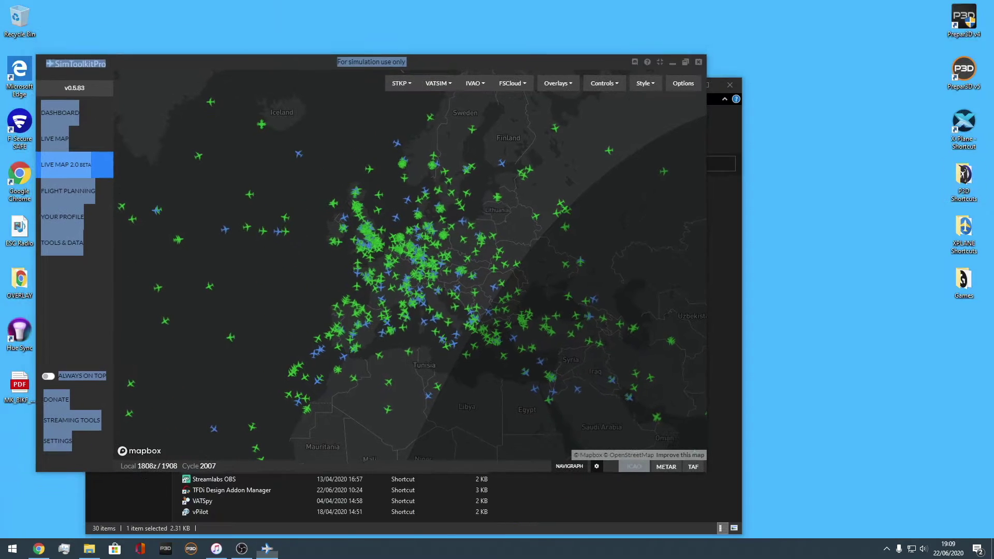
key(super+Up)
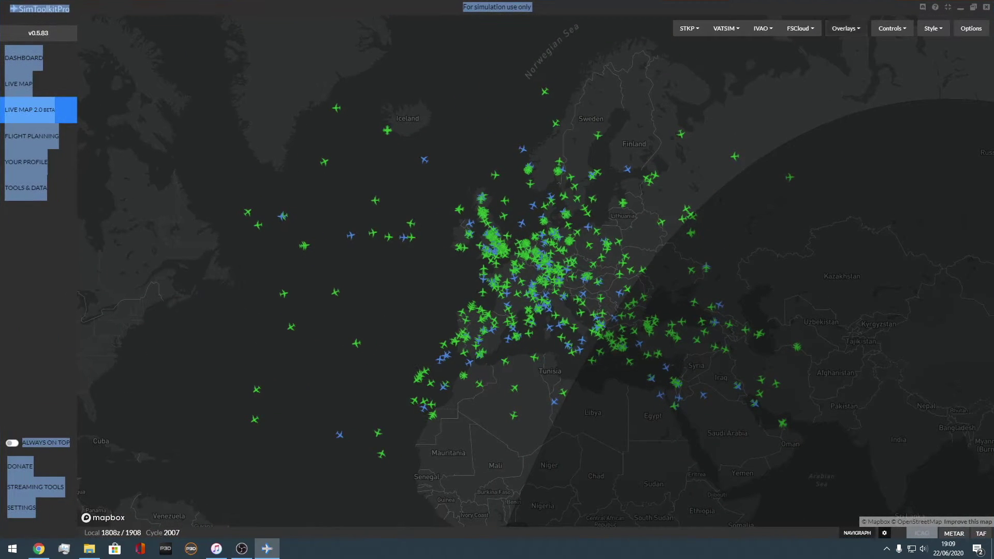
click(845, 28)
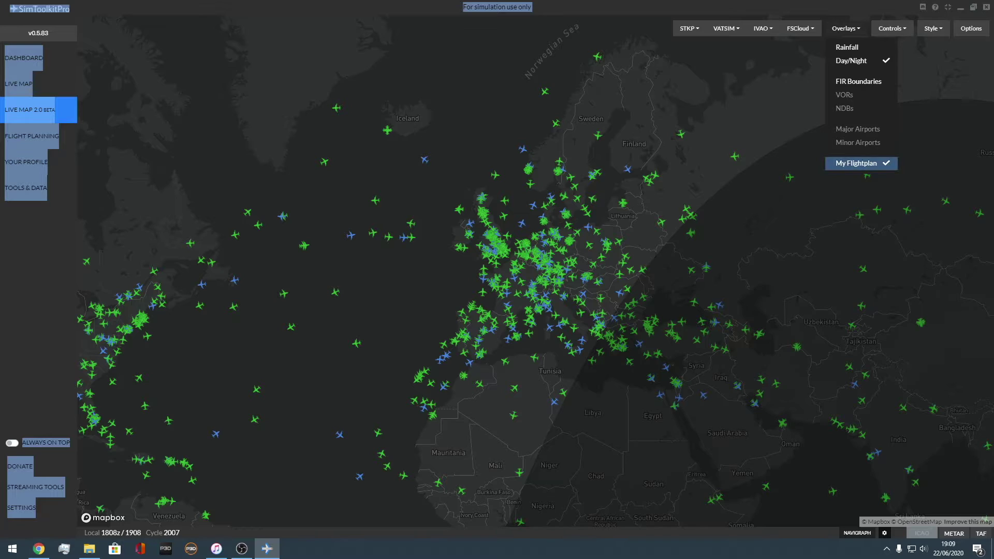
key(Escape)
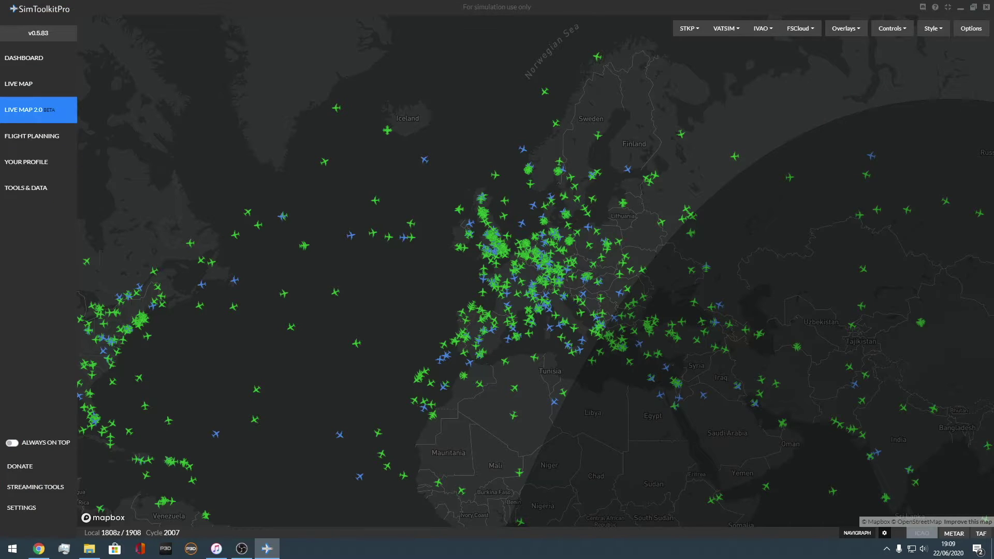
Review the map controls, try the Light map style and return the map to the Dark style
click(892, 29)
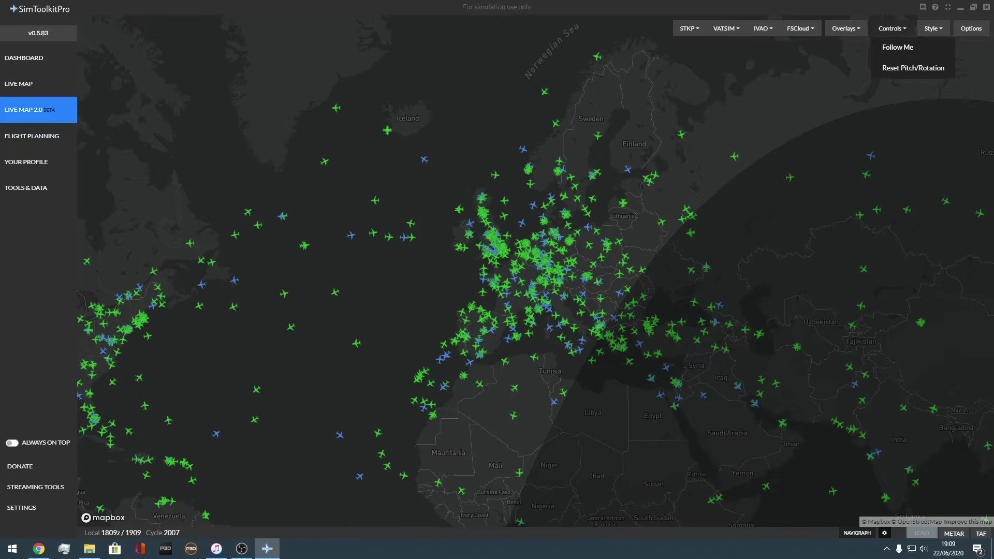
click(933, 28)
click(936, 60)
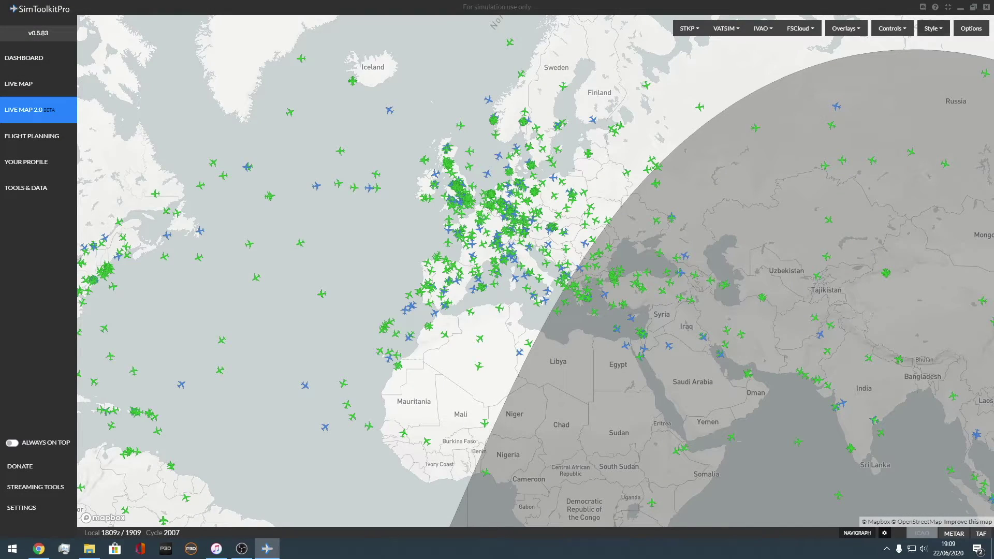
click(933, 29)
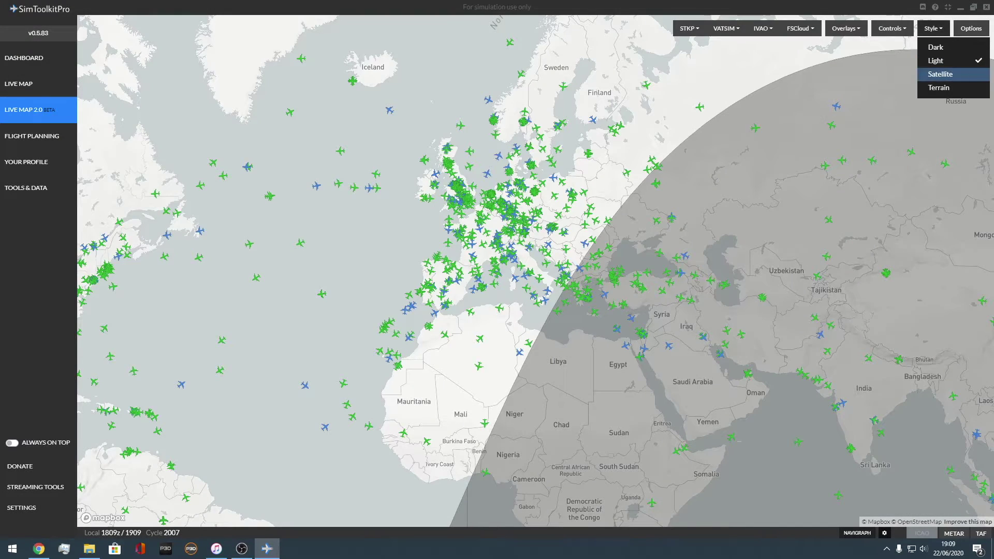
click(936, 47)
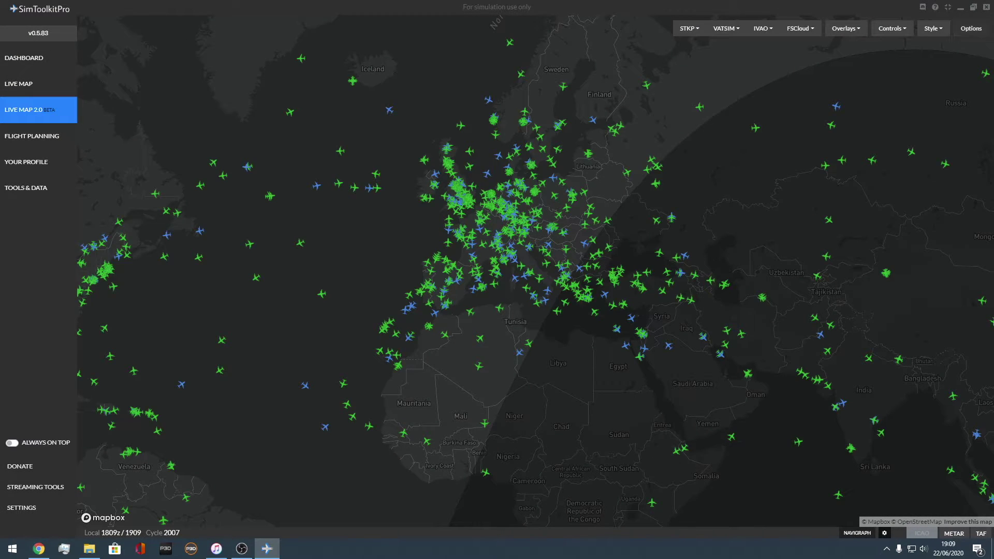
Change the VATSIM flights' colour to red in the map options and save the update
click(970, 28)
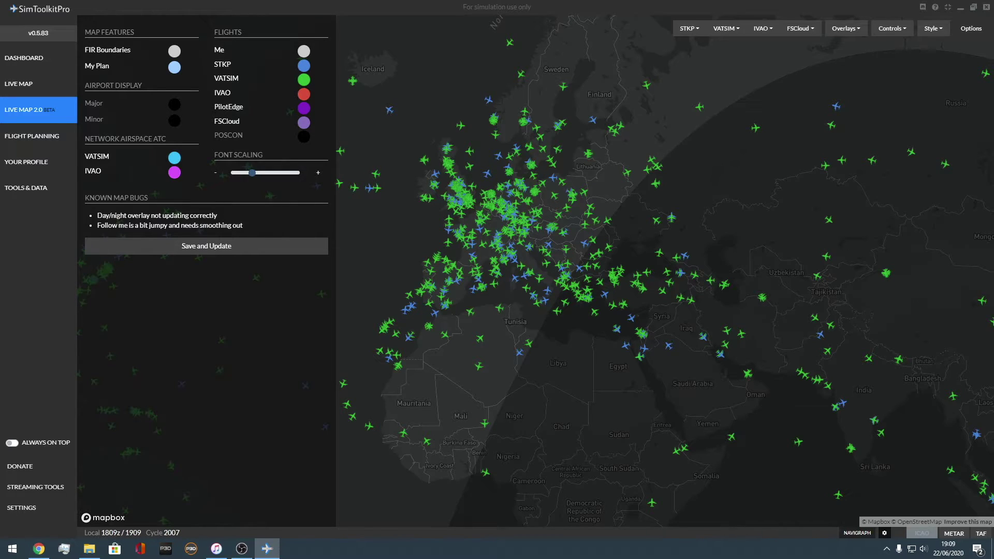
scroll(469, 174, up, 5)
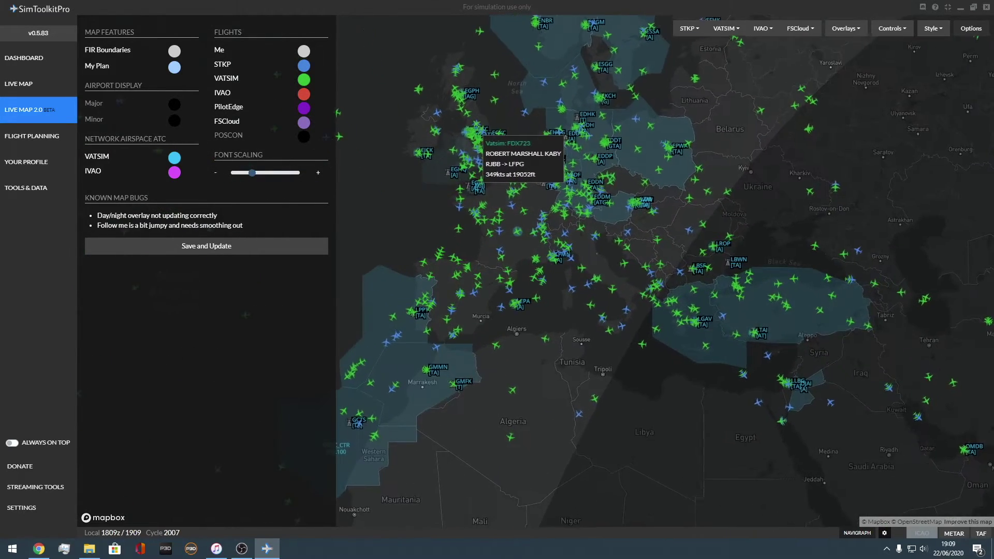
scroll(441, 226, up, 2)
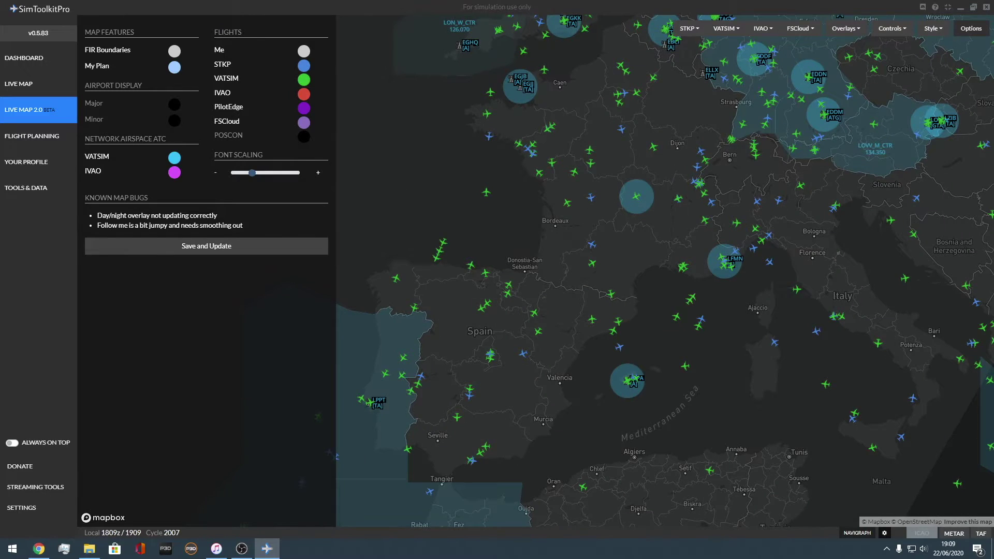
click(303, 79)
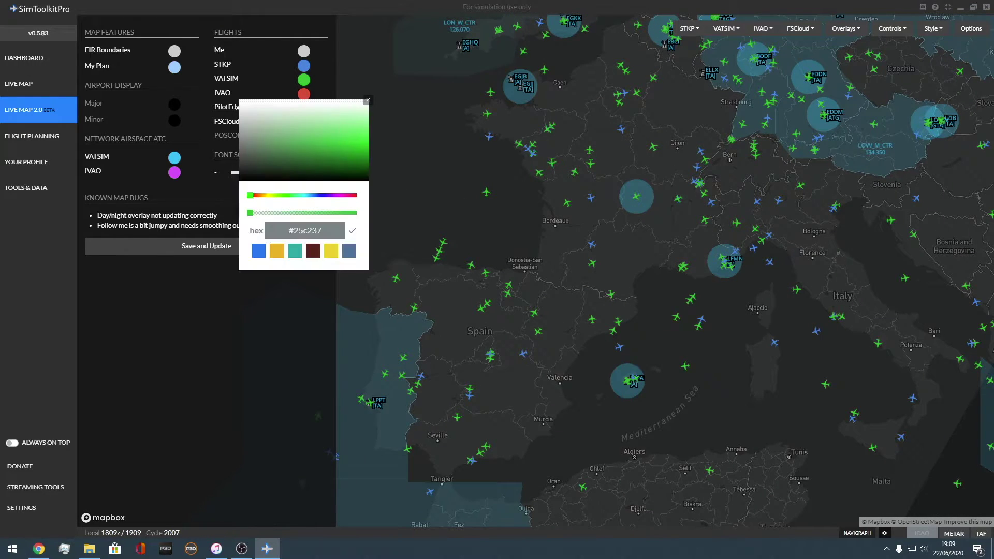
click(312, 251)
drag(353, 139, 368, 139)
click(367, 100)
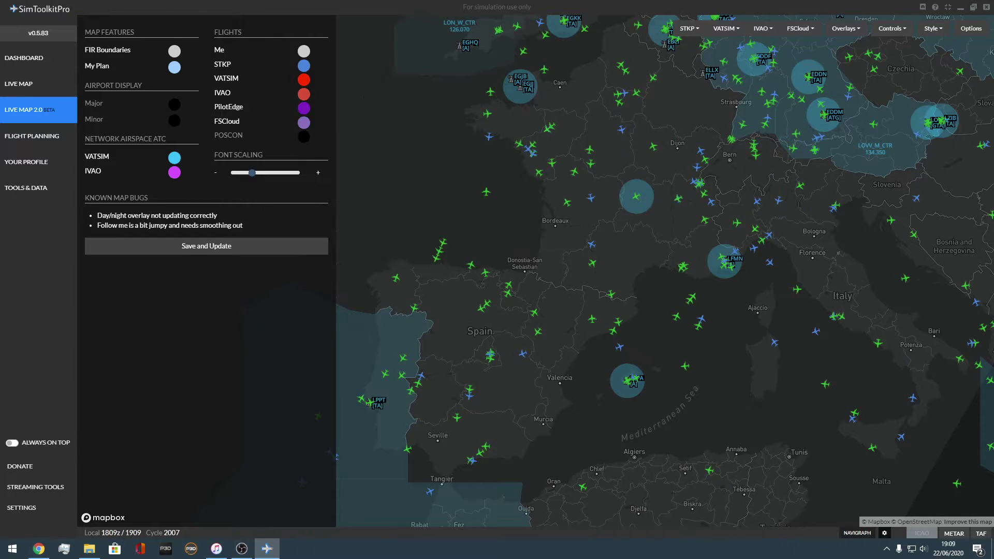
click(206, 246)
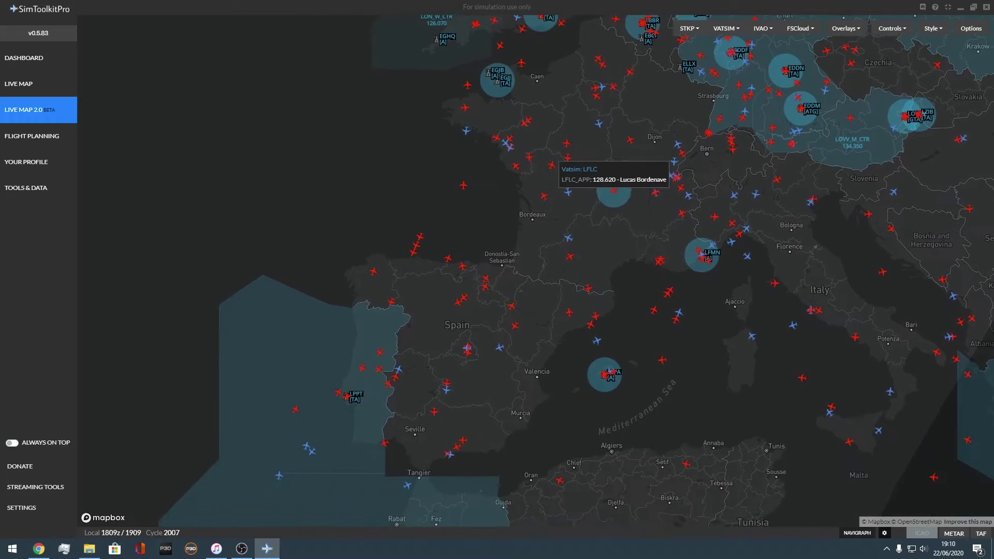
Set the VATSIM flights' colour to green #13ff28 in the map options and save the update
click(971, 28)
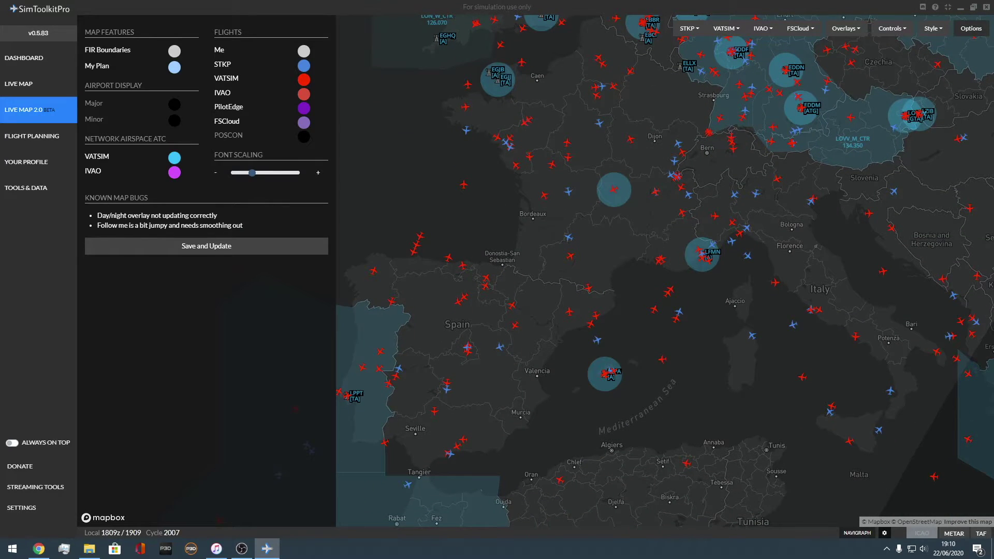
click(303, 79)
click(286, 195)
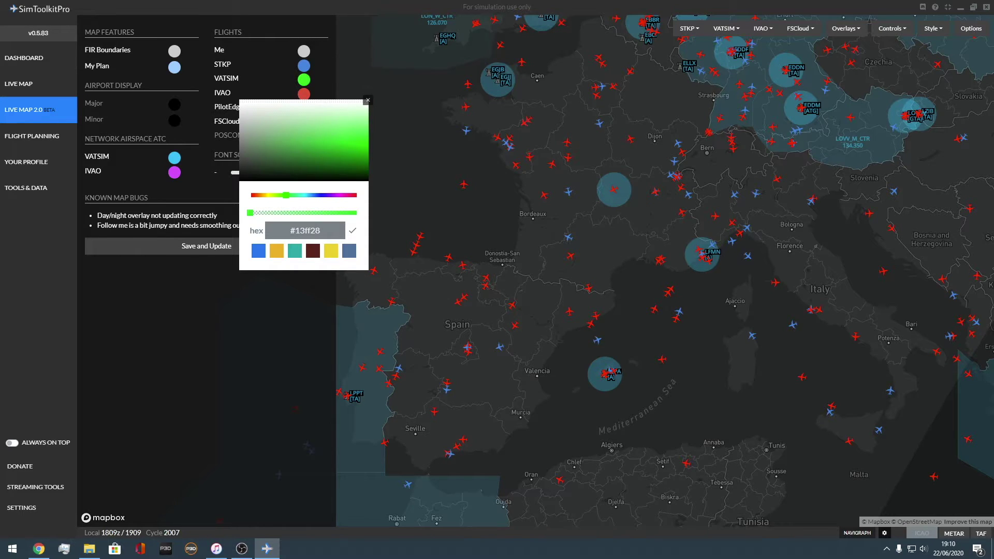
click(368, 100)
click(206, 246)
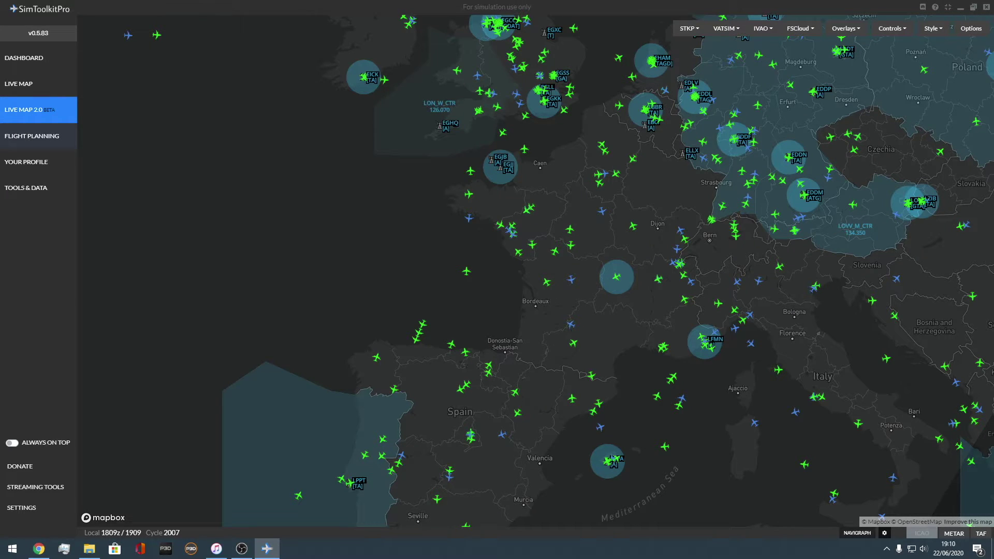
Open the flight planner's new flight form and review its advanced routing, performance, fuel and weights settings
click(32, 136)
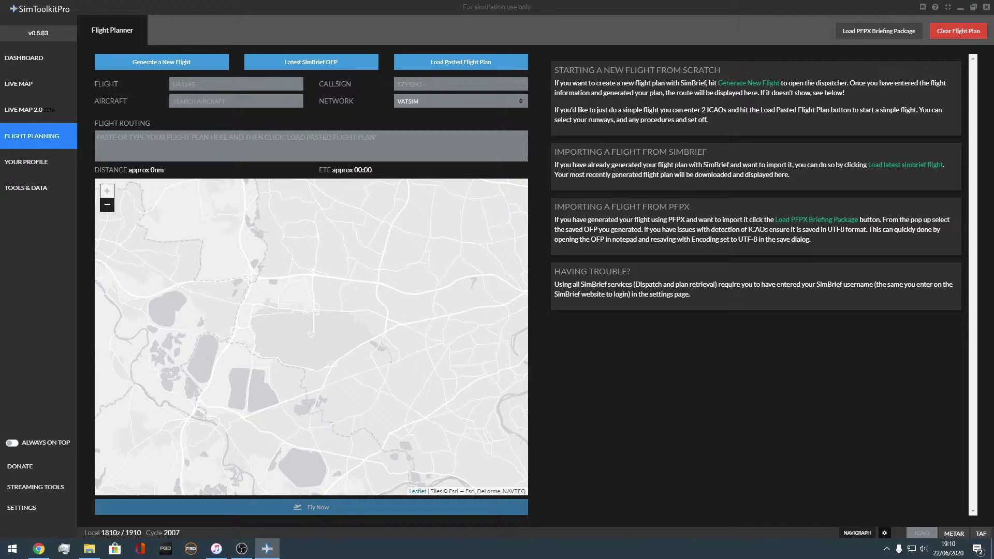
click(312, 62)
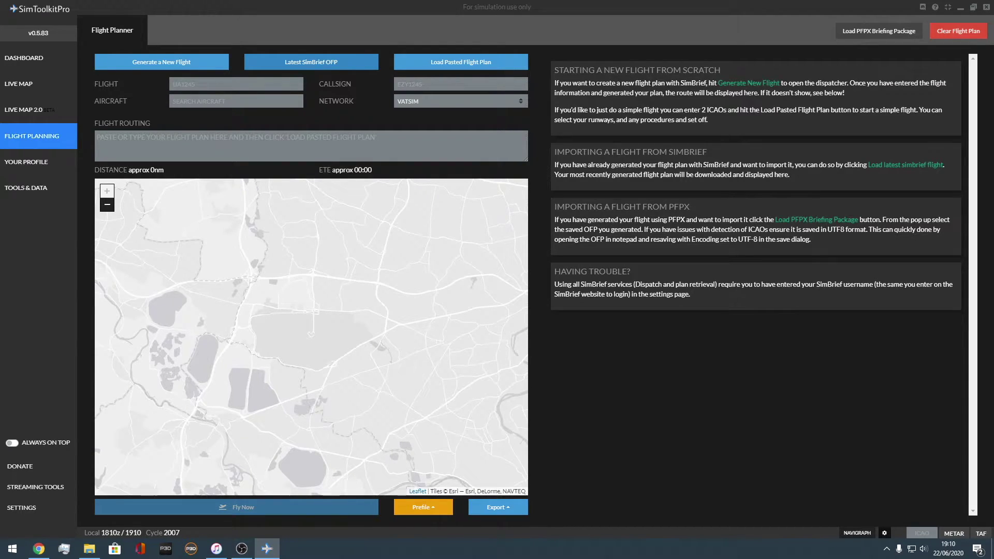
click(161, 61)
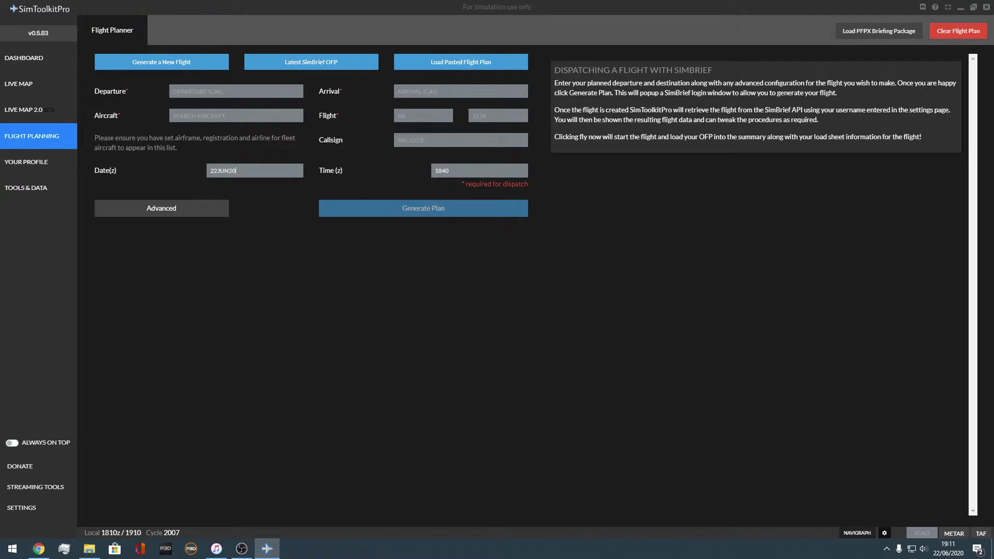
click(161, 208)
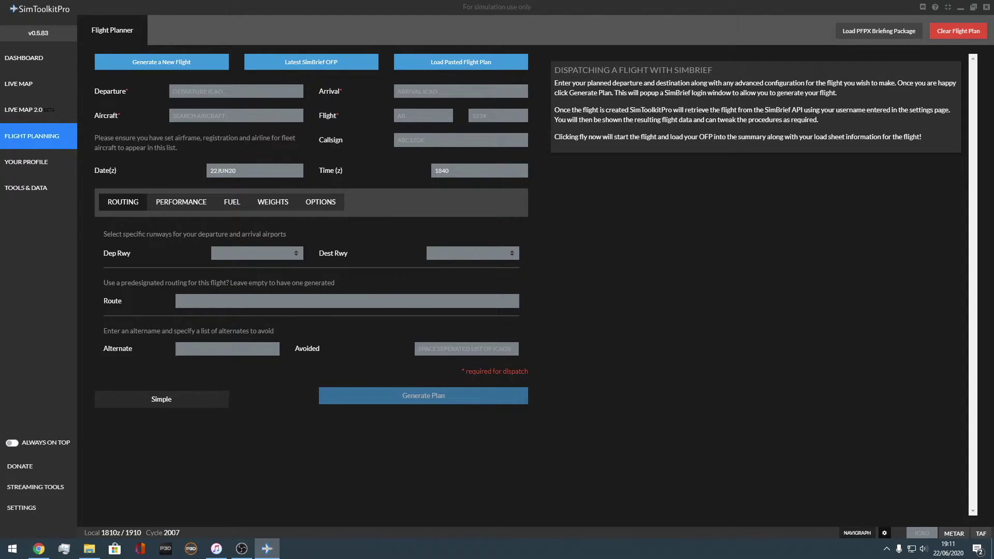
click(181, 202)
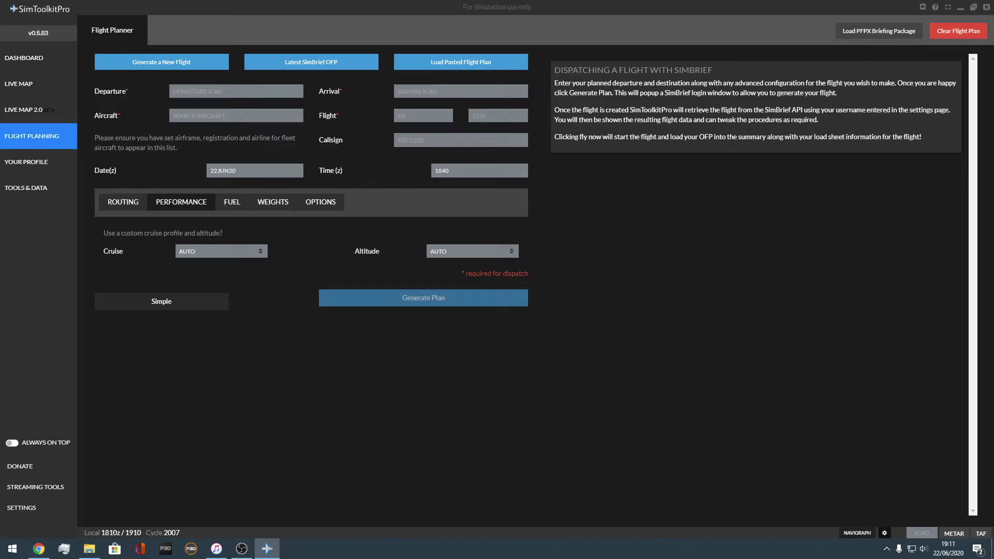
click(232, 202)
click(273, 202)
click(123, 202)
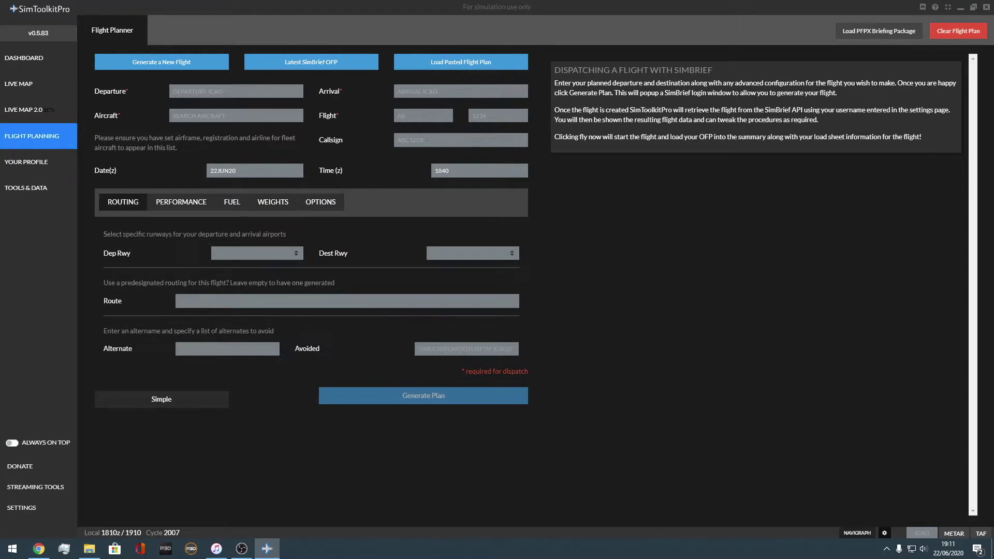
Leave flight planning, discarding the entered flight information, and review the profile logbook's total hours, total distance and most visited airport
click(39, 161)
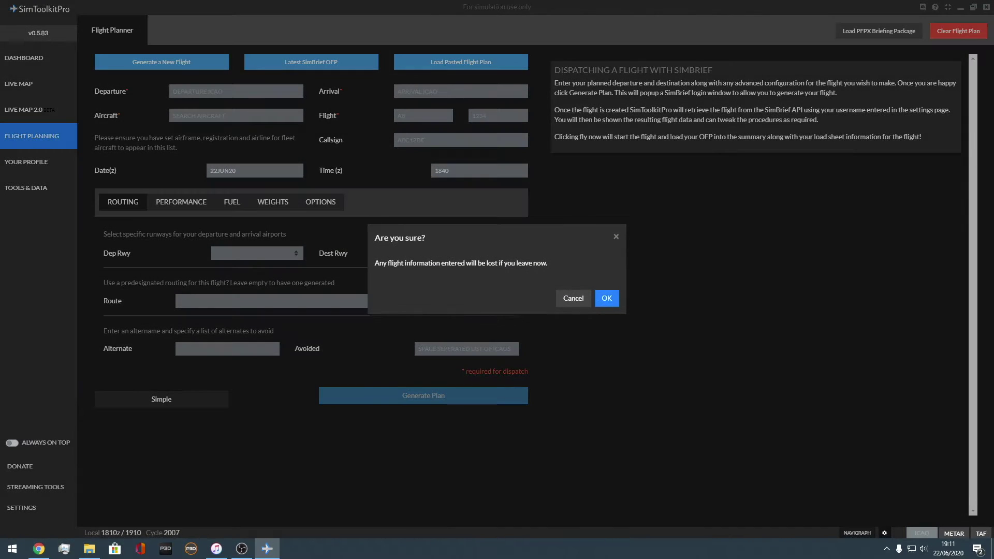
click(605, 298)
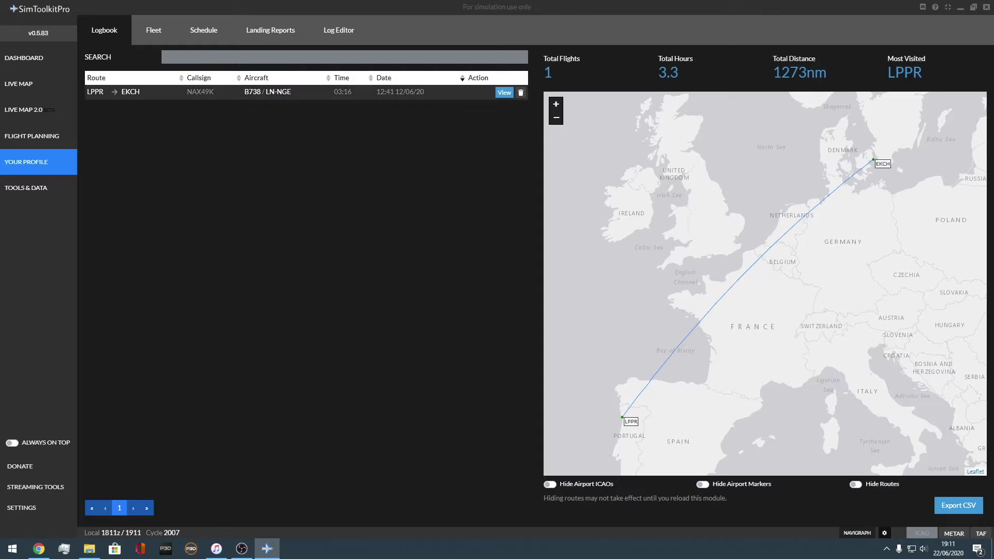
double_click(668, 72)
drag(772, 73, 798, 72)
click(786, 73)
drag(922, 72, 904, 72)
click(904, 73)
Review the aircraft in the profile's fleet and the list of scheduled flights
click(154, 30)
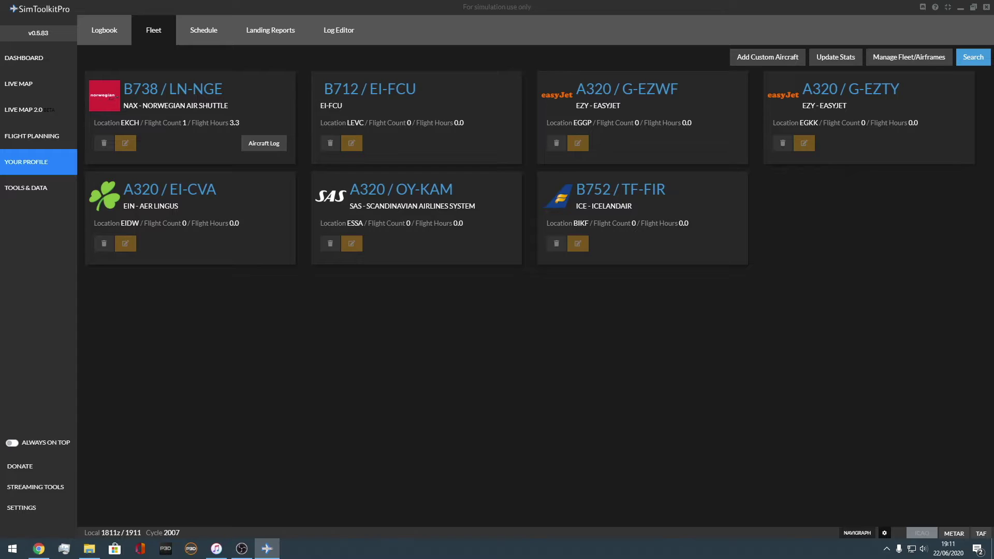
drag(585, 190, 632, 206)
click(632, 206)
click(203, 30)
click(154, 30)
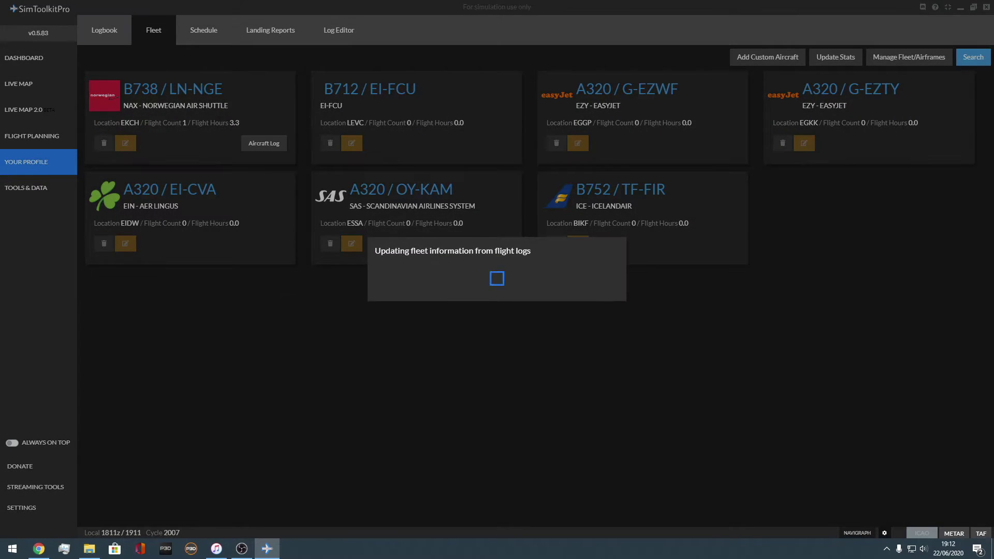
click(203, 30)
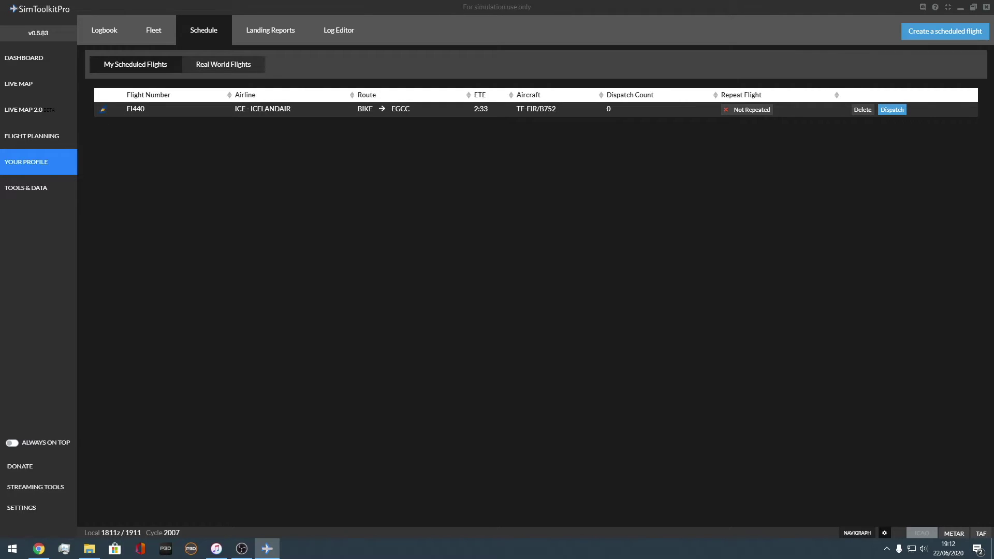
Check the landing rate and landing speed in the landing reports, and open the Log Editor
click(270, 30)
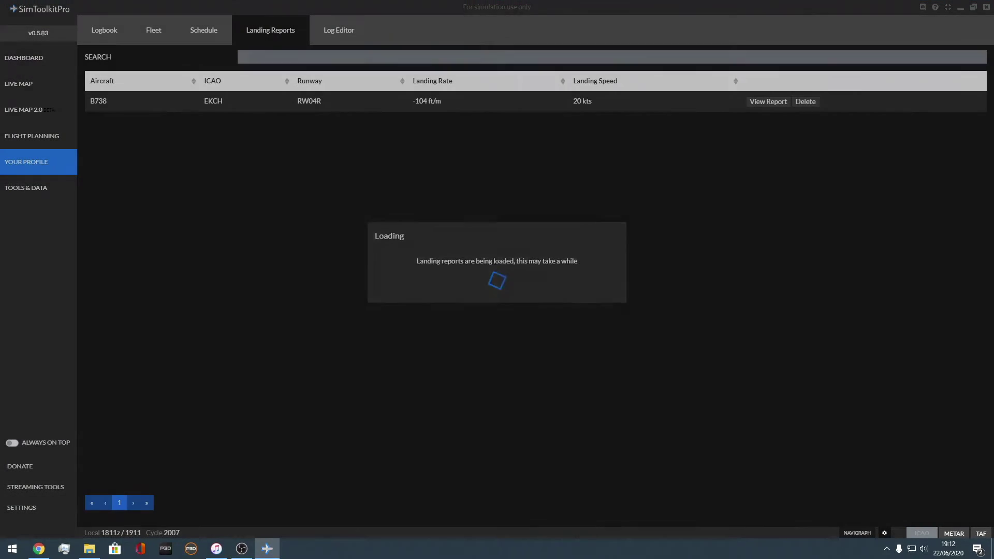
drag(413, 101, 441, 101)
click(427, 101)
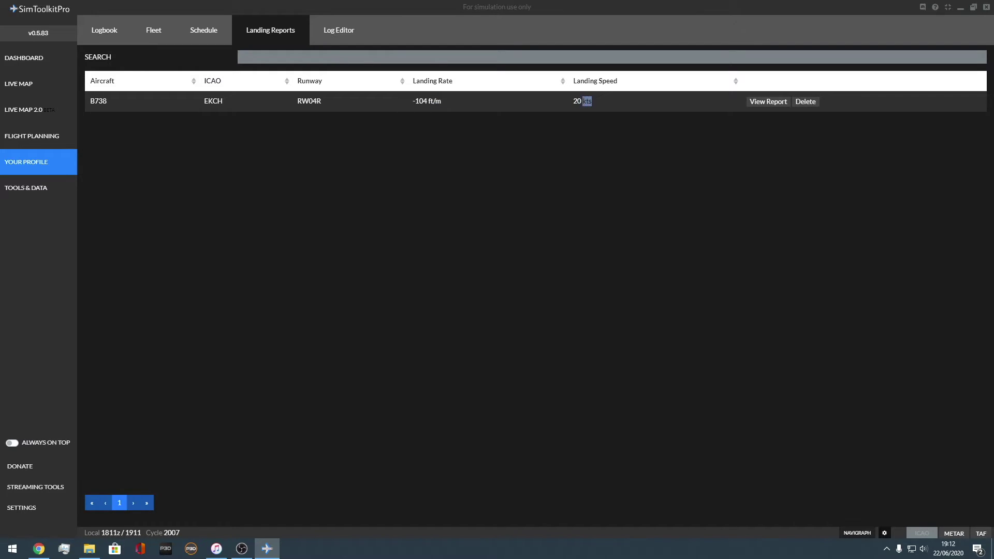
drag(574, 101, 578, 101)
click(339, 30)
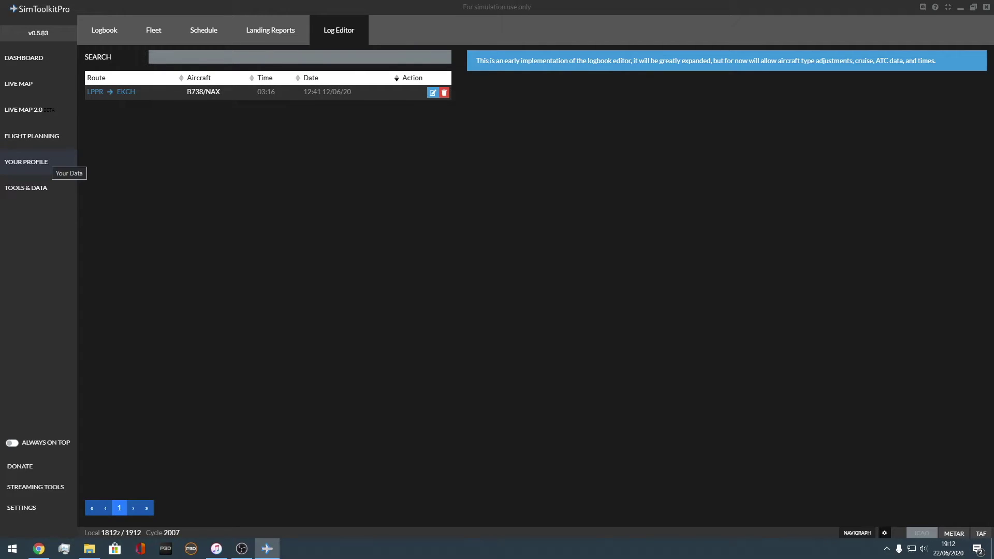
Search the airport database in the tools and data section for EGSS and open Stansted's details
click(47, 163)
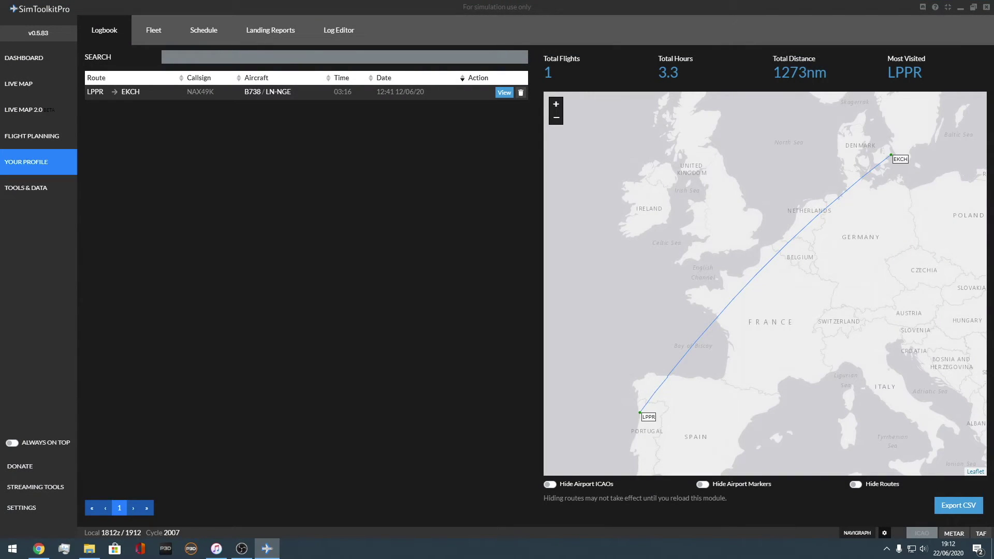
click(47, 187)
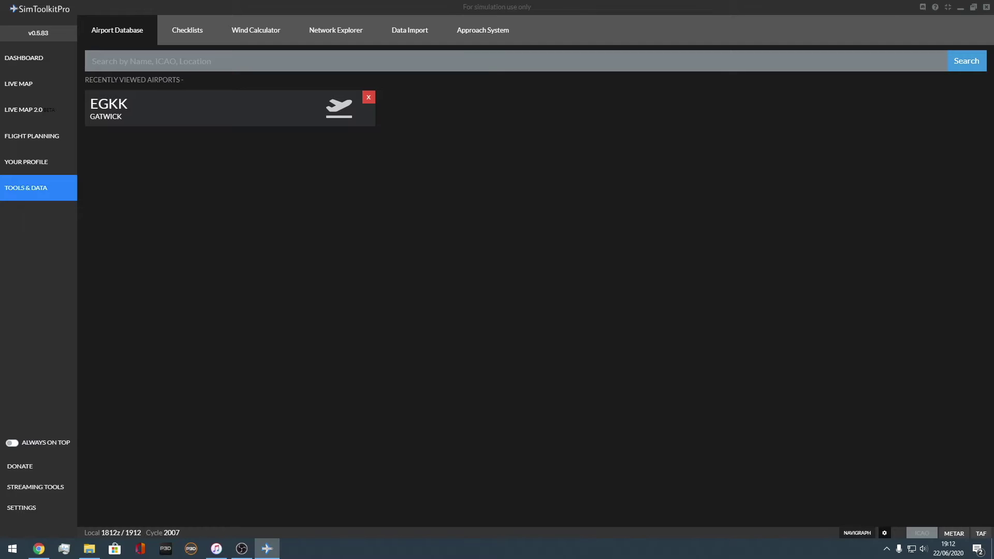
text(EGGS)
key(BackSpace)
key(BackSpace)
text(SS)
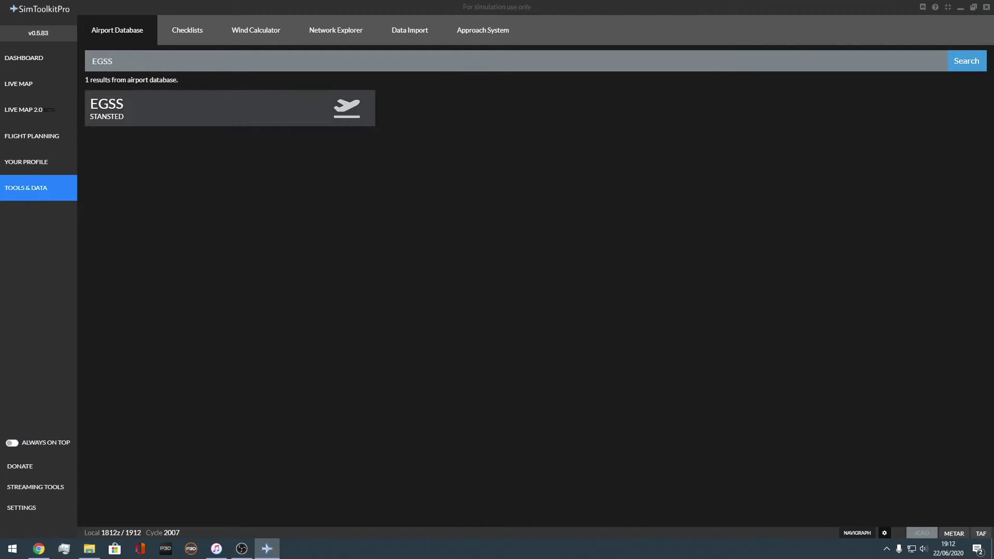
click(229, 108)
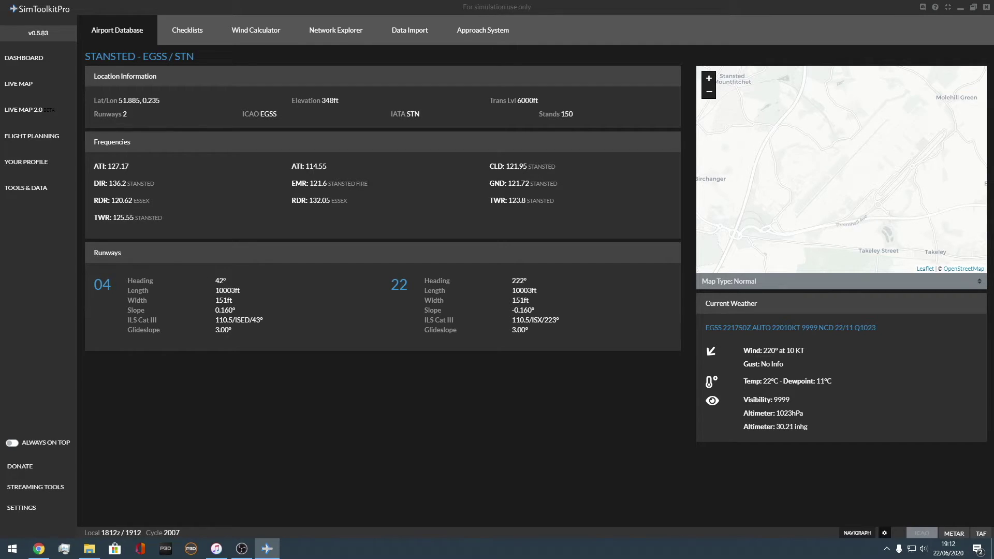
Review Stansted's runway headings, lengths and ILS data, frequencies, location information and current METAR
double_click(219, 281)
drag(227, 290, 225, 330)
click(225, 330)
drag(425, 280, 559, 330)
click(559, 330)
drag(100, 166, 124, 217)
drag(309, 166, 320, 201)
click(321, 201)
drag(503, 166, 520, 200)
click(520, 200)
drag(111, 114, 118, 114)
drag(306, 101, 277, 114)
click(277, 114)
drag(572, 114, 569, 114)
click(523, 175)
drag(708, 328, 875, 328)
click(876, 328)
Open the checklists and browse the FSLabs A320-X items from After Start through Approach
click(187, 30)
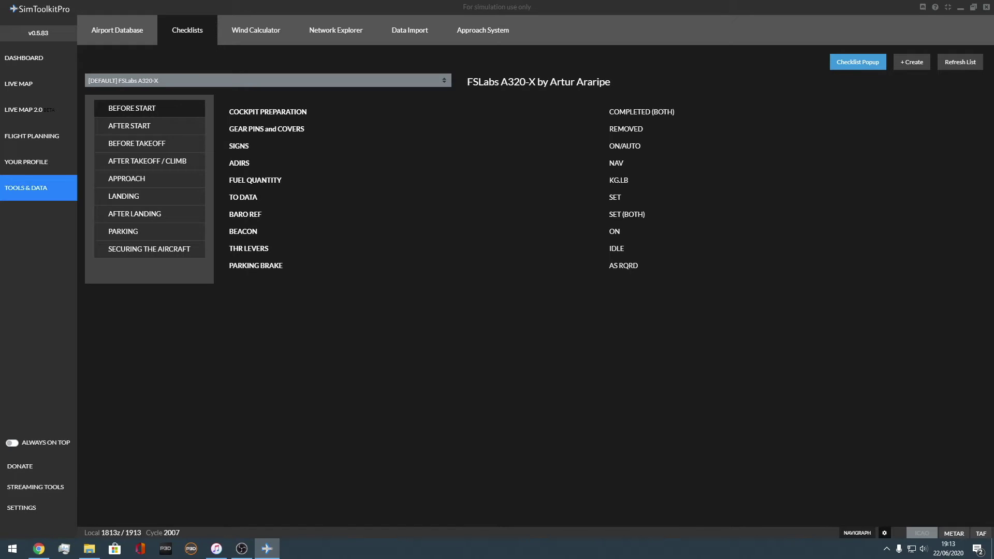
click(268, 81)
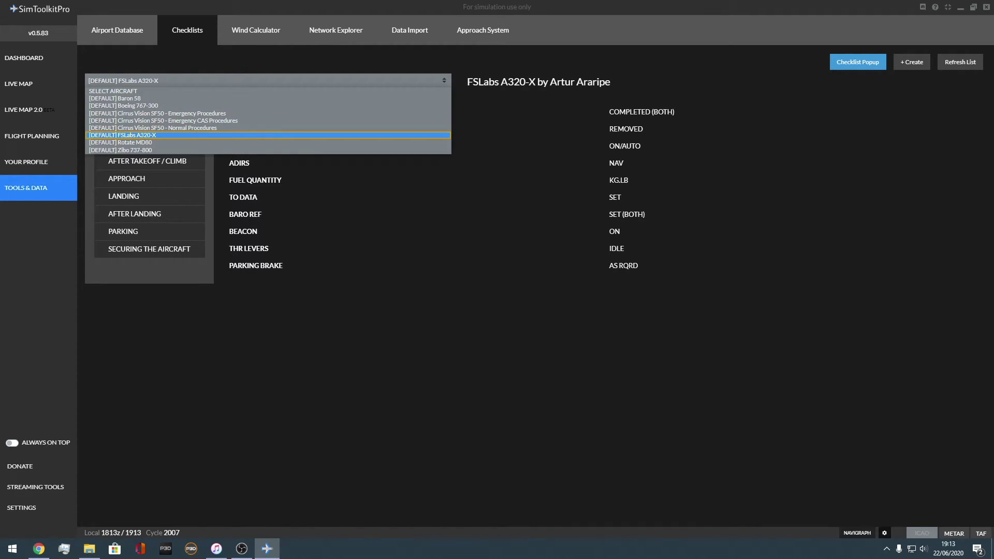
key(Return)
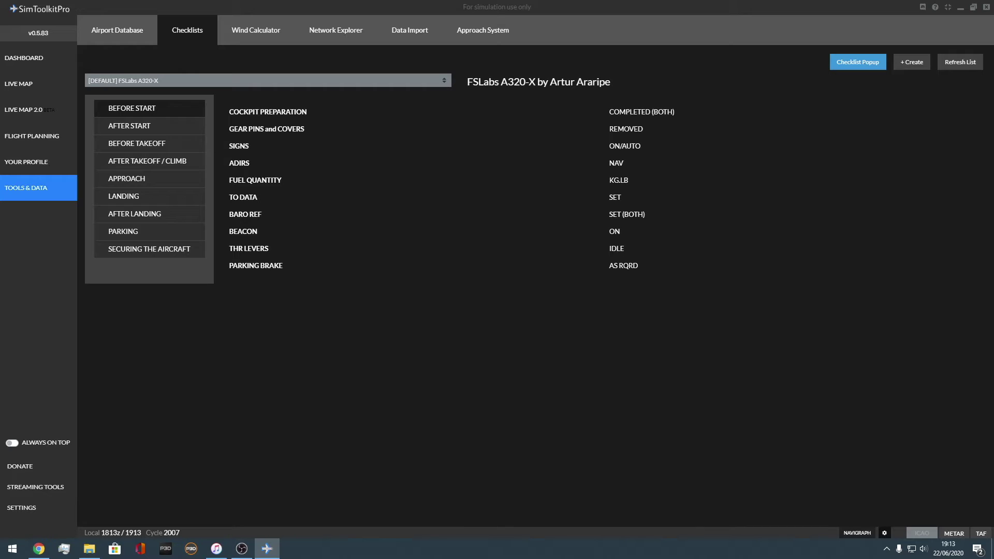
click(149, 126)
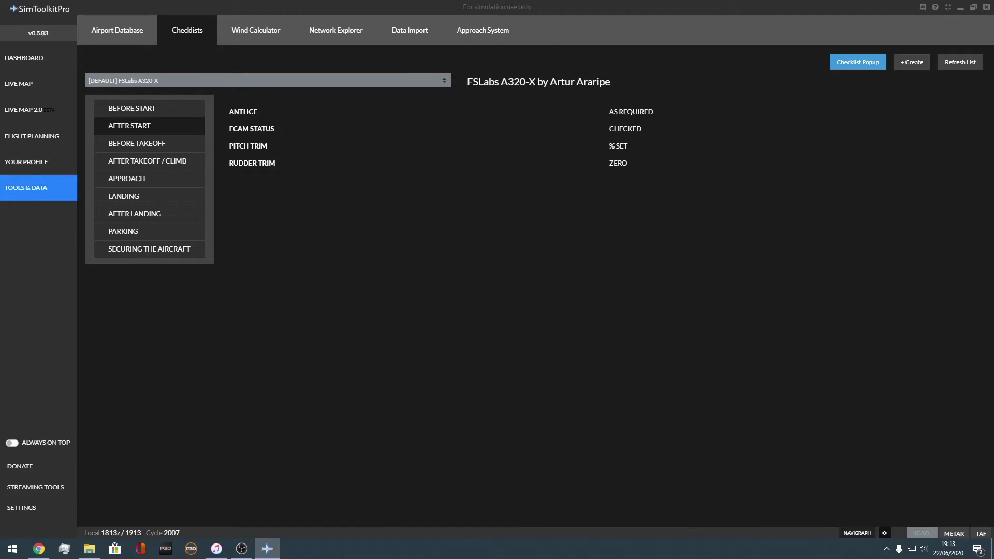
click(149, 144)
click(149, 161)
click(149, 179)
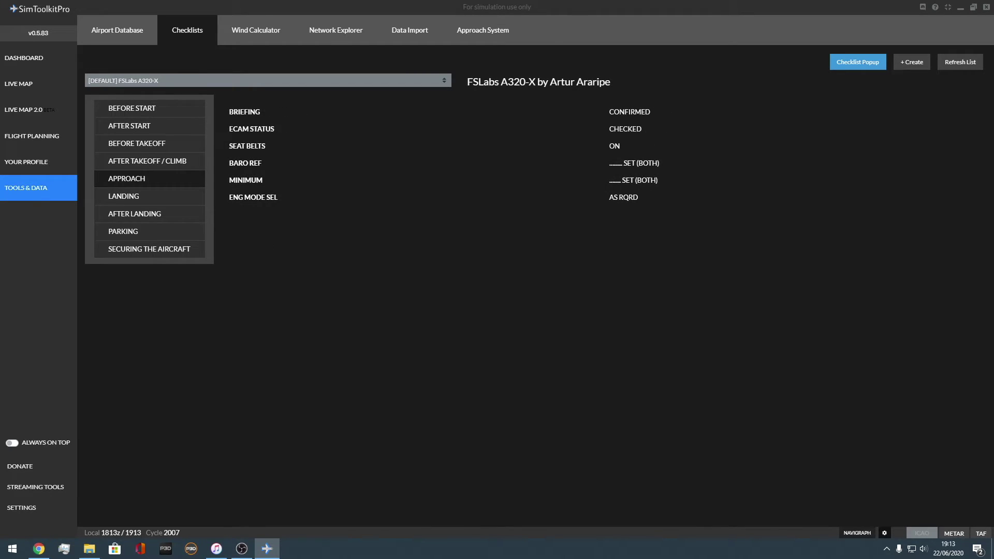
Show the checklist in a separate popup, reposition and enlarge it, browse its flight phases, and close it
click(858, 62)
drag(86, 31, 620, 77)
drag(711, 326, 932, 485)
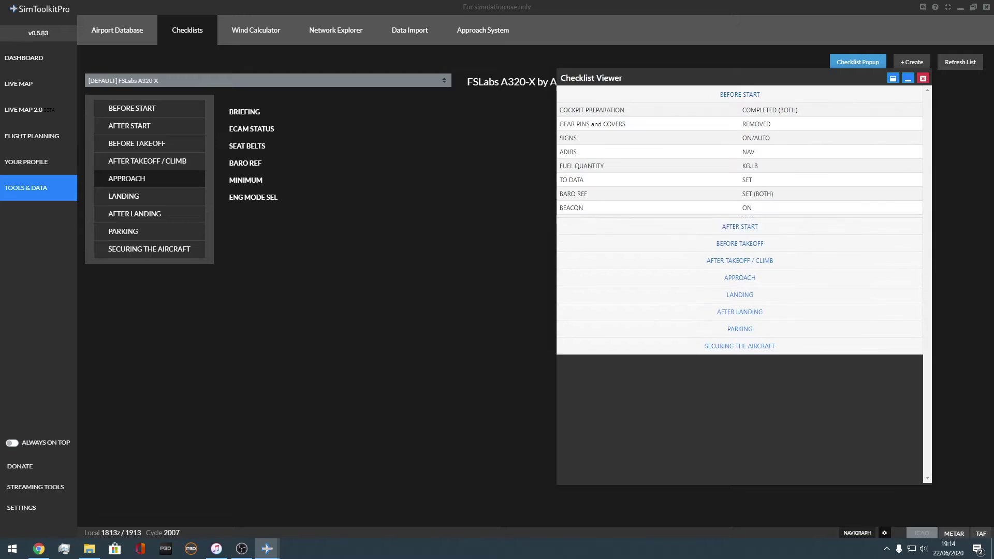
click(739, 276)
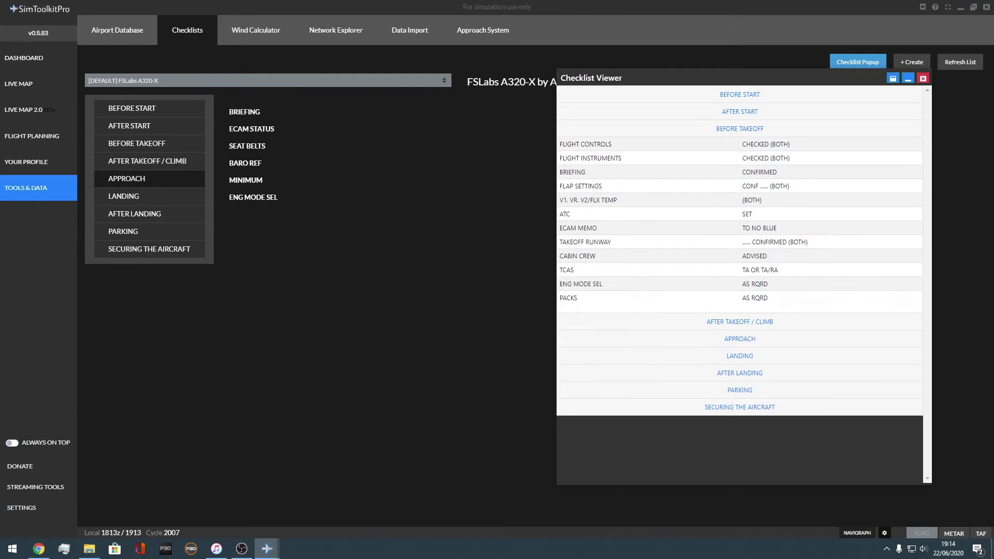
click(739, 321)
click(739, 226)
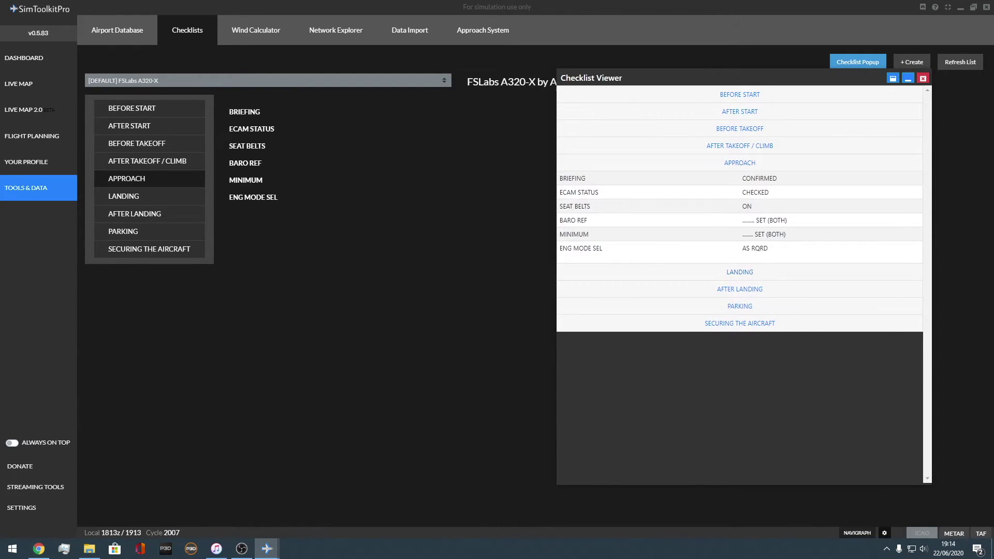
click(739, 271)
click(923, 78)
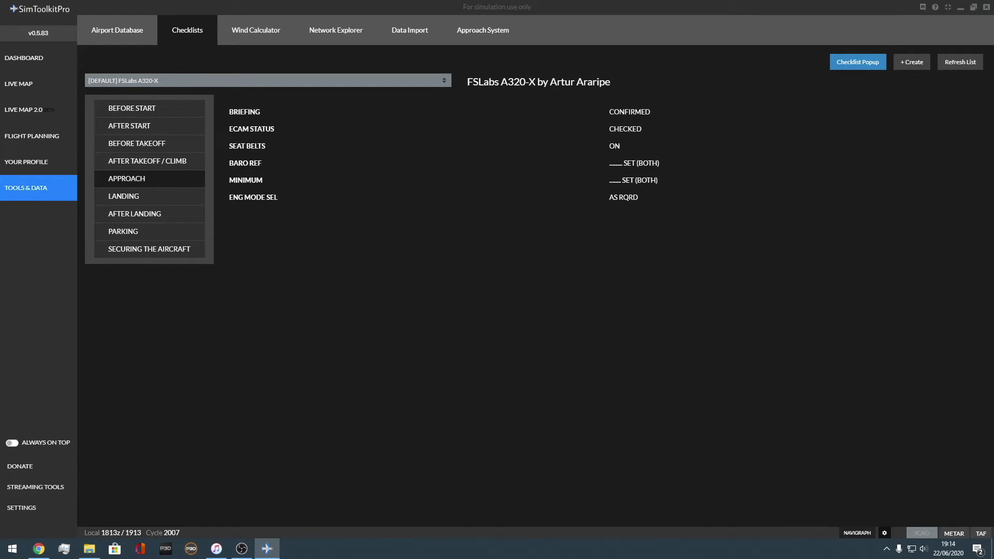
click(267, 80)
key(Escape)
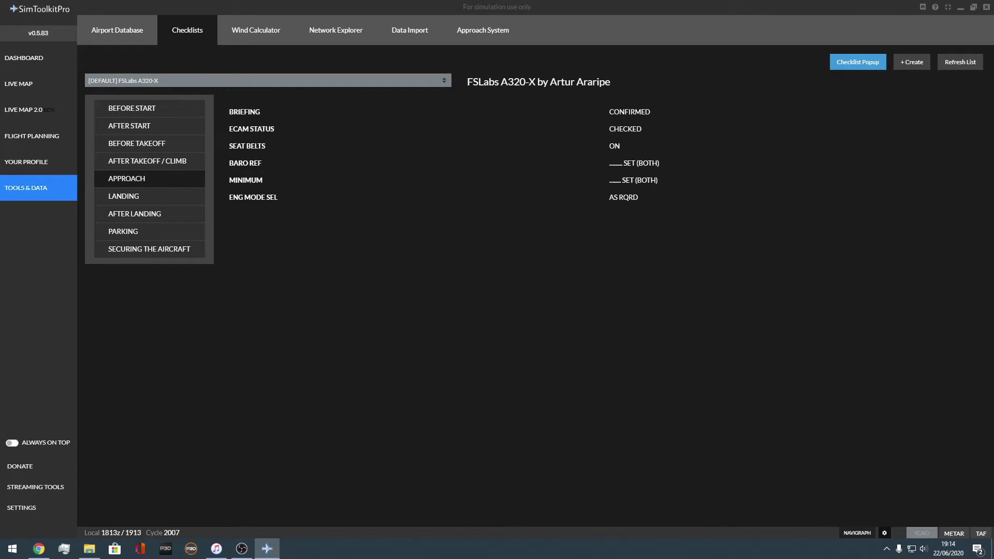
Calculate the approach wind for EGKK runway RW26L in the wind calculator and check the wind direction and speed
click(255, 30)
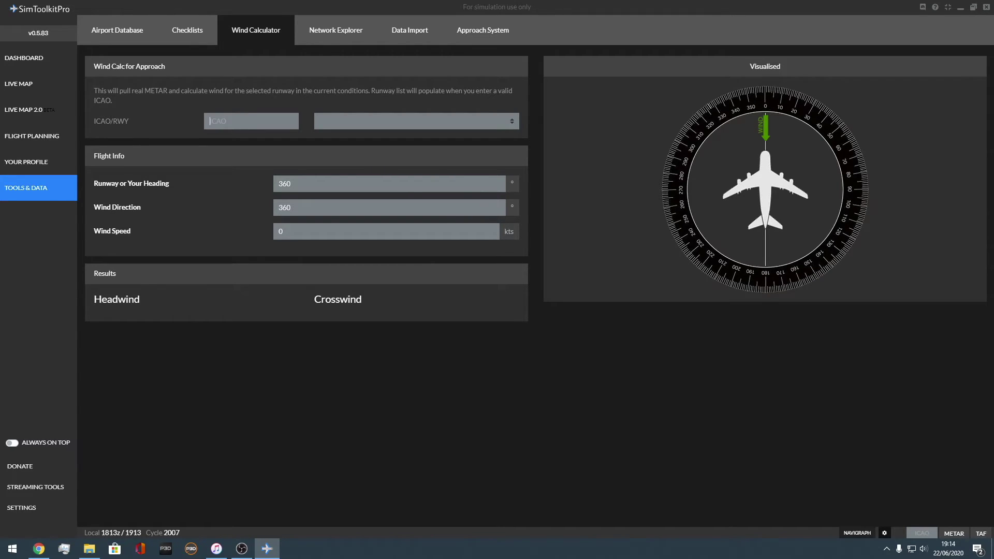
text(EGKK)
click(416, 121)
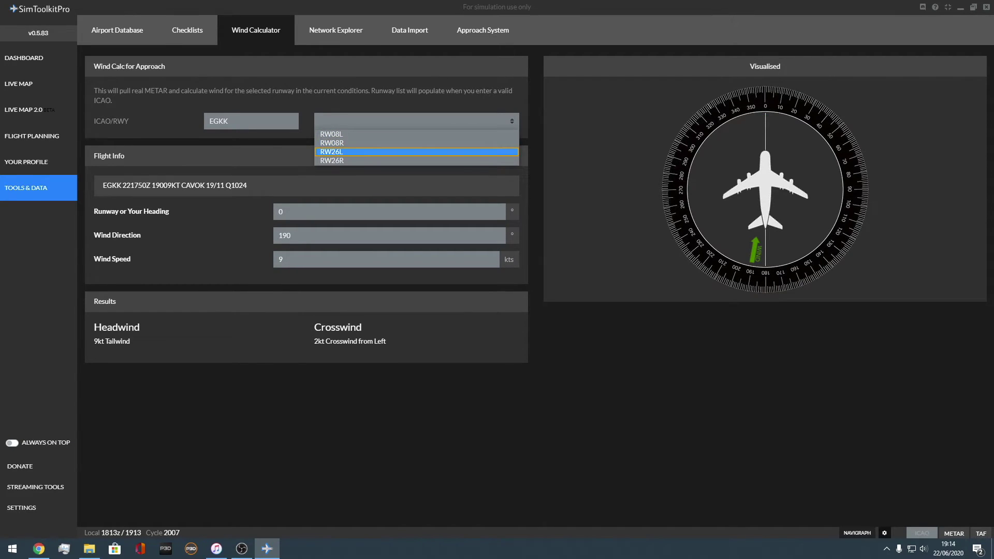
click(415, 152)
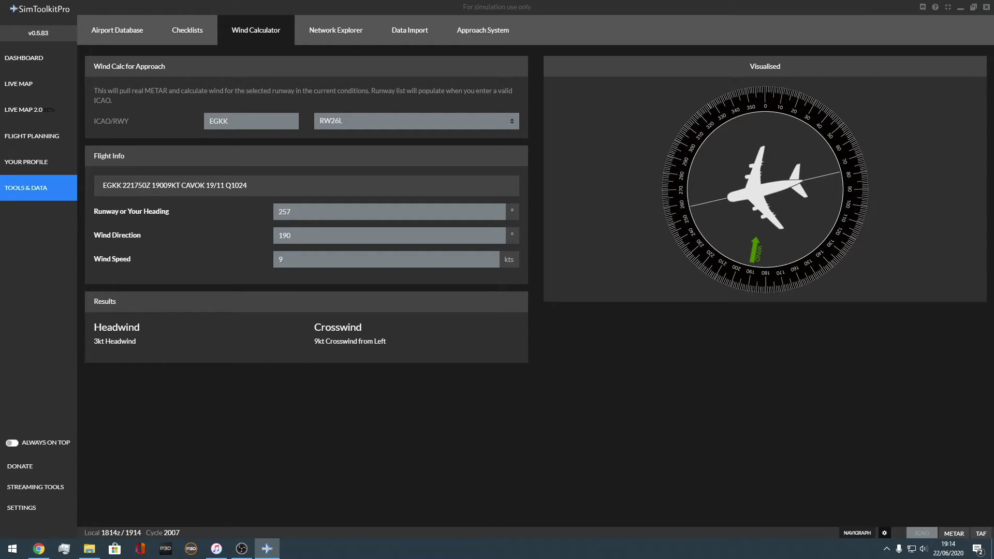
double_click(291, 236)
click(292, 236)
click(281, 260)
Open the Network Explorer and look through the list of online flights
click(335, 30)
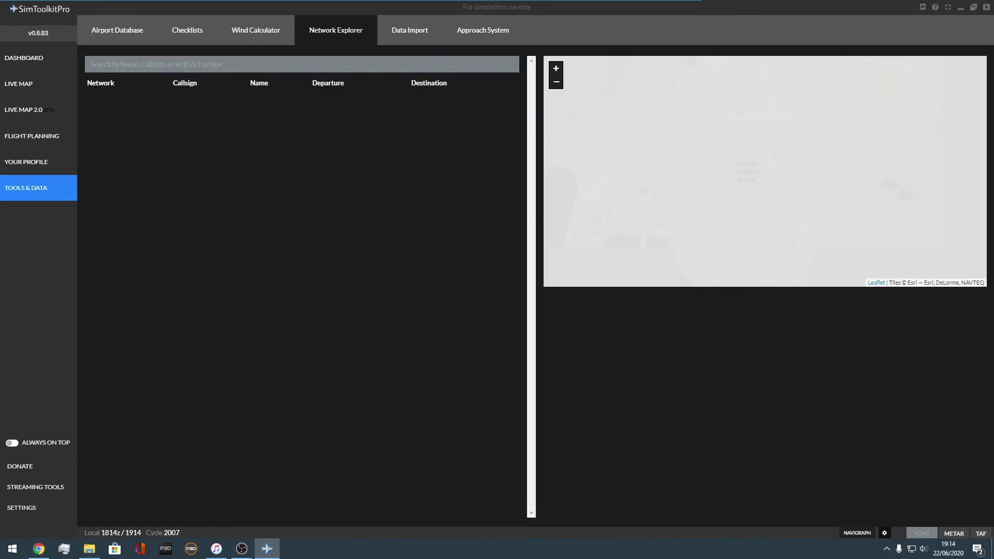
scroll(302, 287, down, 15)
scroll(303, 287, down, 20)
scroll(302, 287, up, 20)
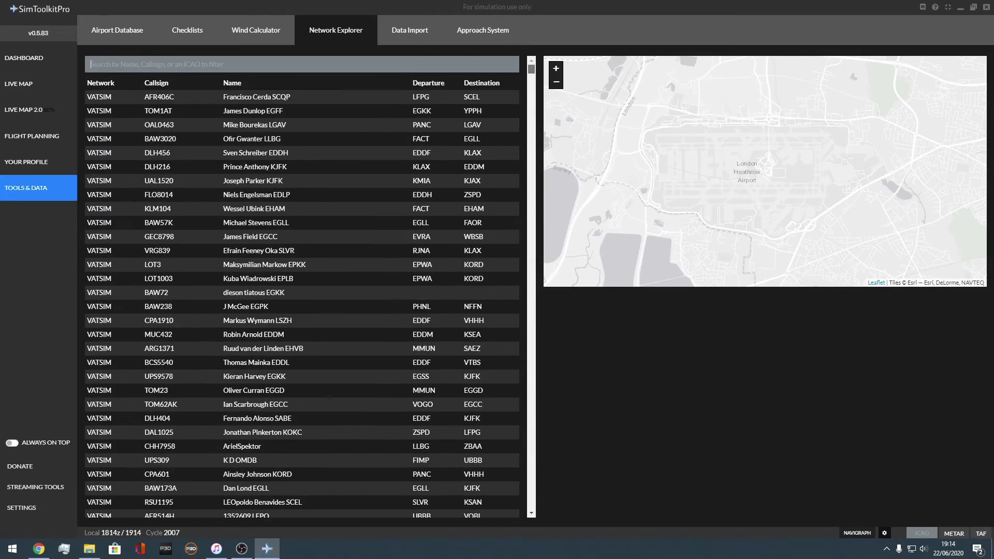
Read the ProjectFly and manual data import descriptions and open the manual flight import form
click(409, 30)
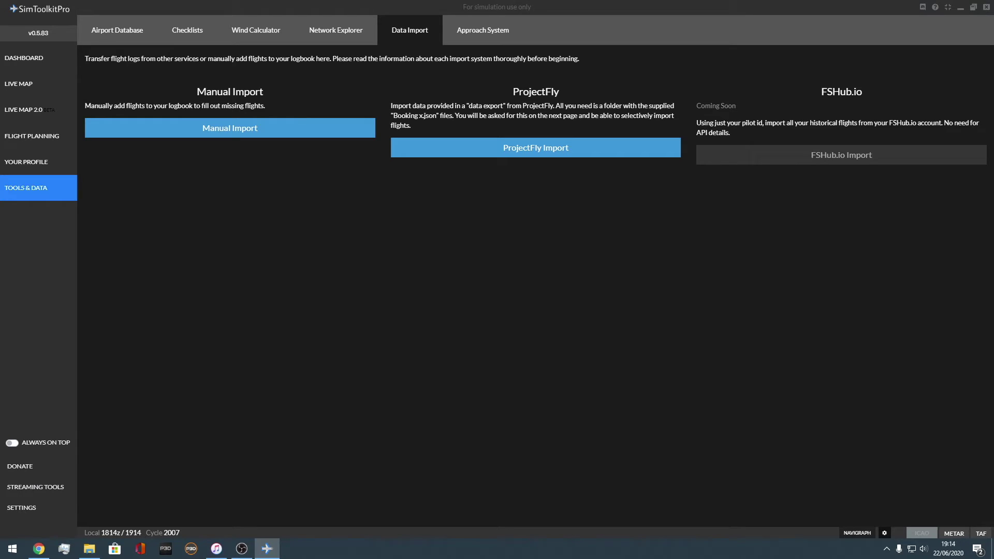
drag(461, 106, 411, 126)
click(503, 161)
drag(113, 105, 186, 105)
click(187, 107)
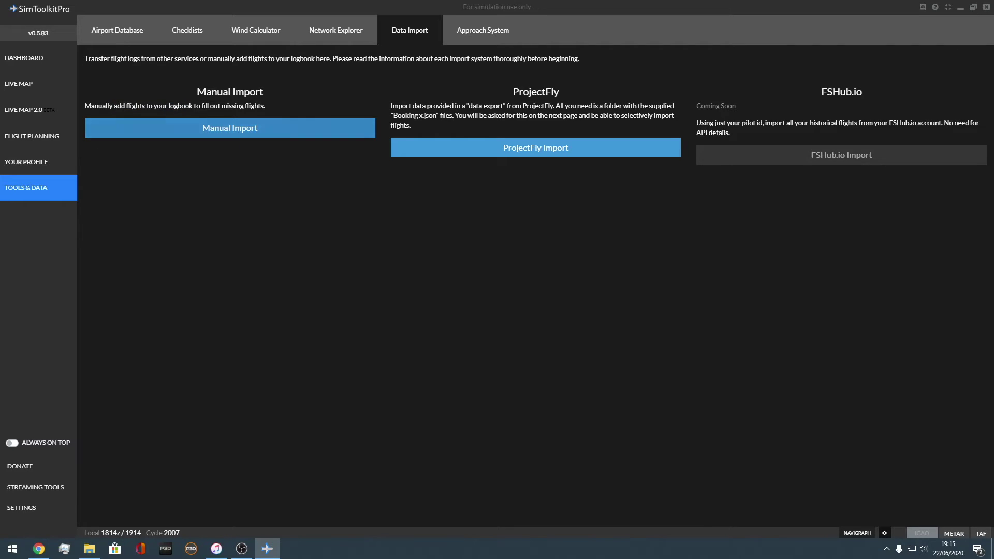
click(230, 128)
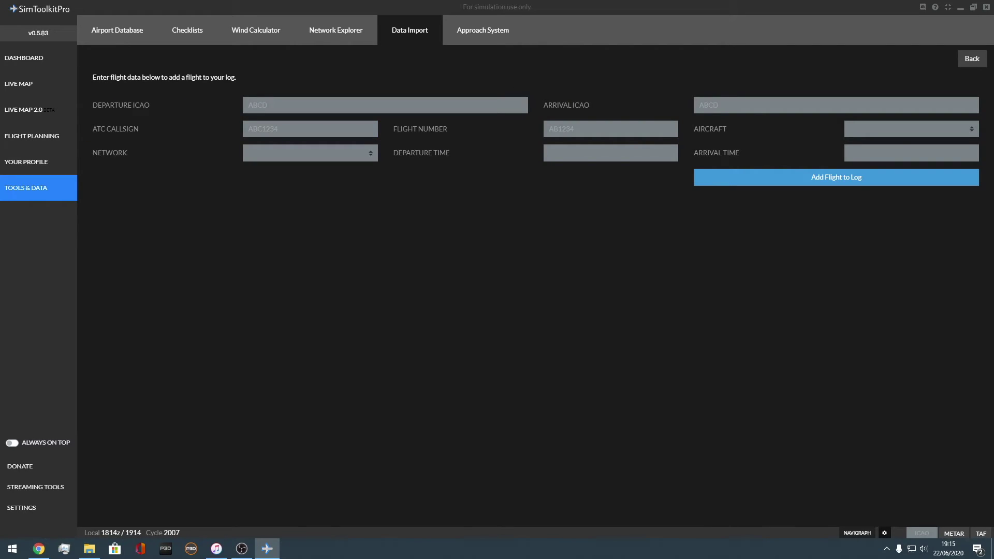
Load the approach setup for EGKK runway 26L in the Approach System
click(482, 30)
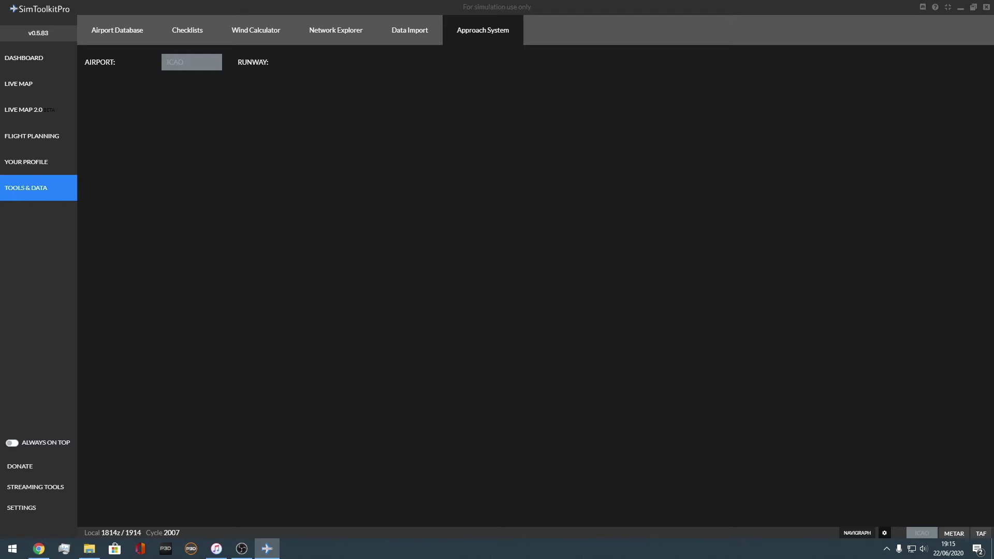
click(191, 61)
text(EGKK)
click(383, 61)
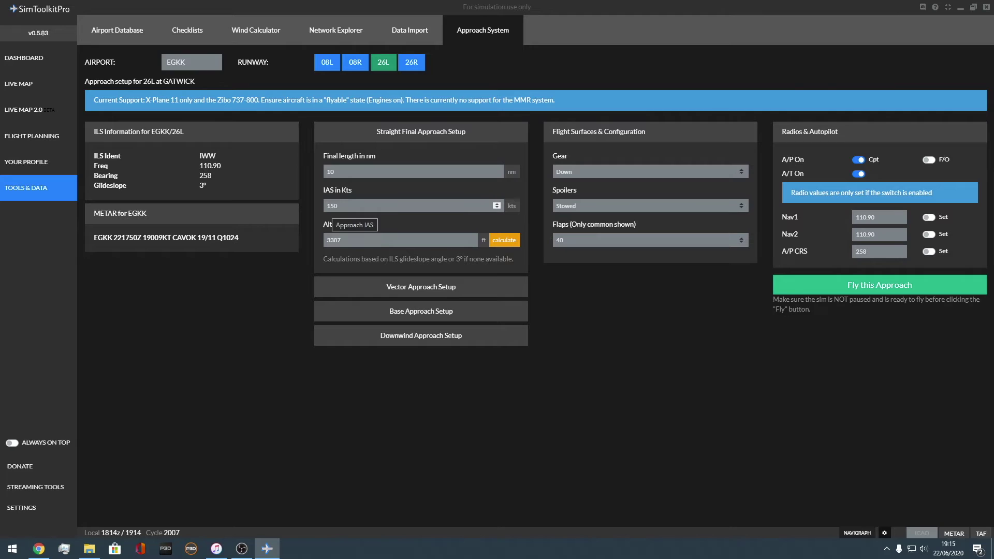
Review the supported simulator note and the approach's altitude, final length and spoiler settings
drag(208, 100, 255, 100)
click(236, 146)
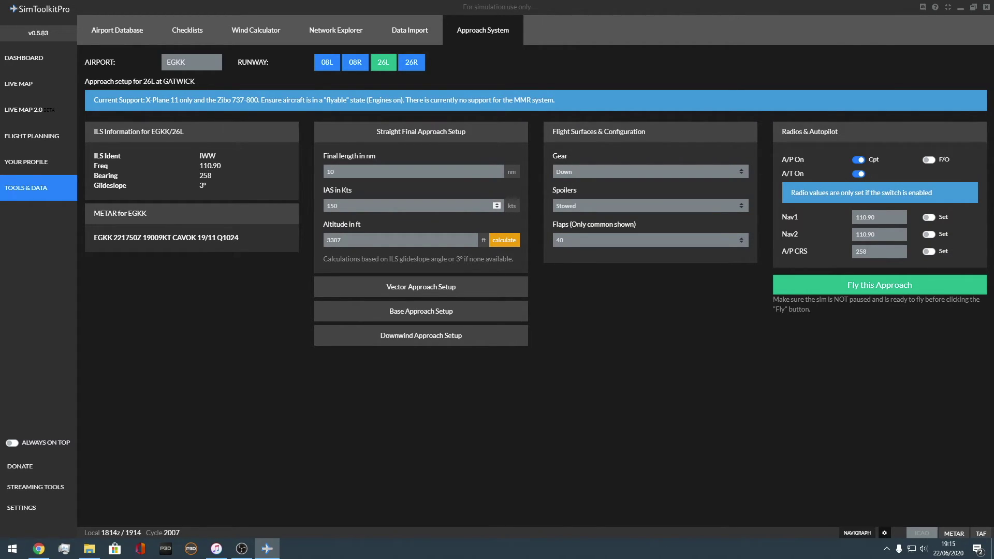
click(341, 239)
click(337, 171)
click(611, 206)
key(Escape)
Open the Navigraph charts pullout and search its map for NZWN
click(856, 533)
drag(571, 298, 609, 325)
click(686, 491)
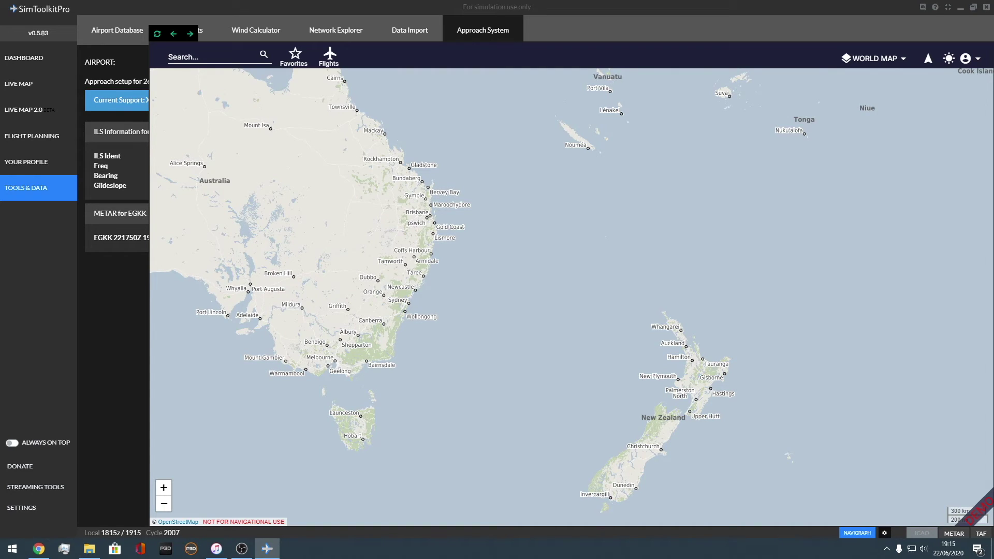
click(183, 56)
click(189, 101)
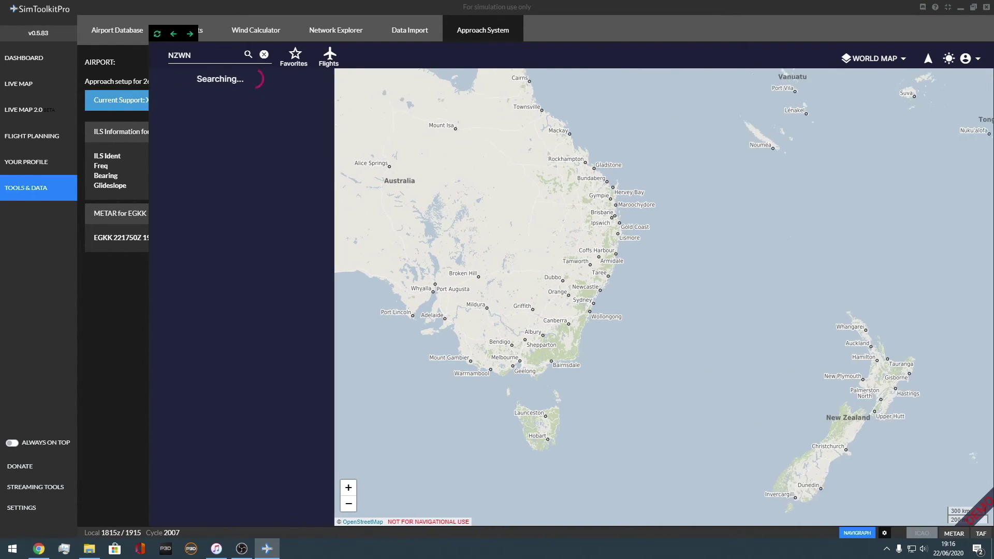
View the Wellington airspaces on the map, check NZWN airport's runway and comms details, and close the details
click(243, 176)
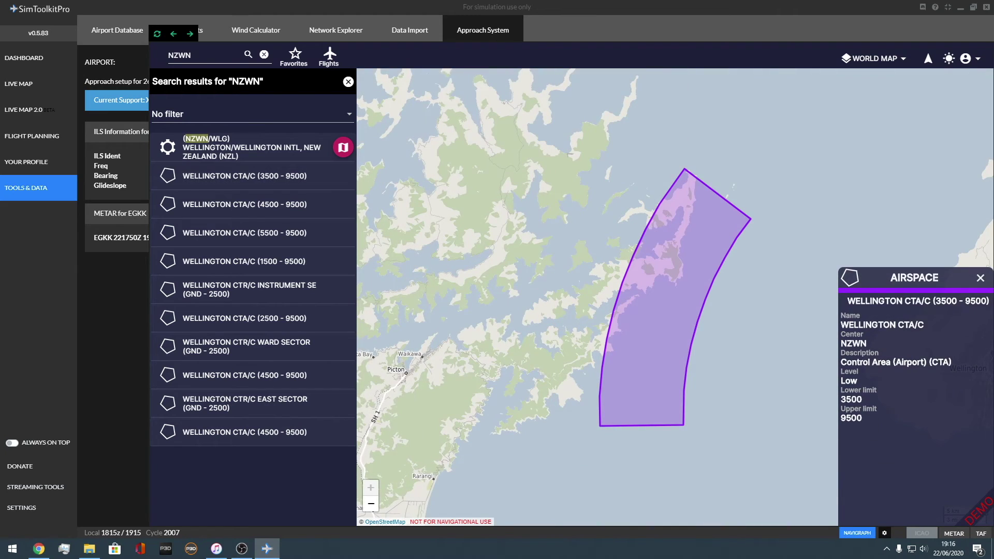
click(249, 289)
click(252, 147)
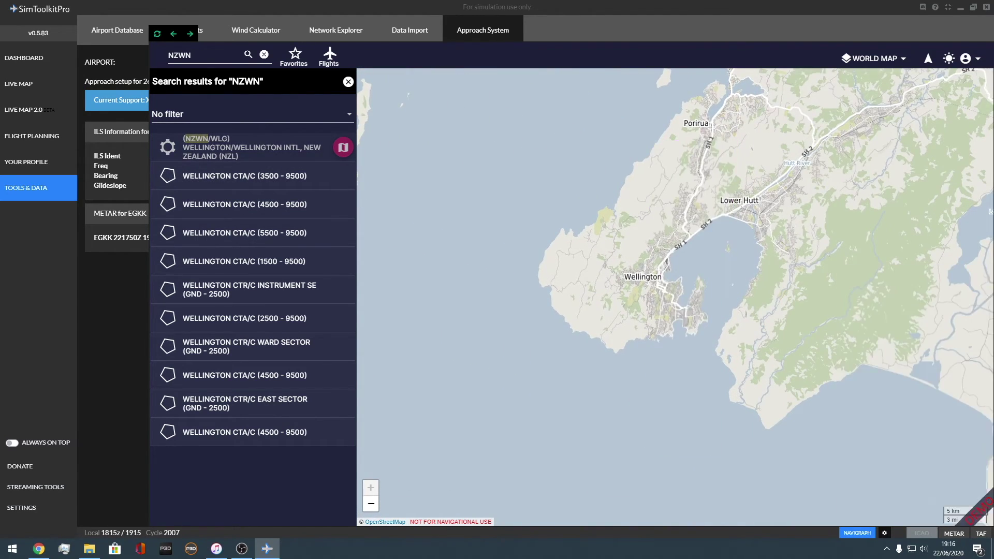
click(918, 324)
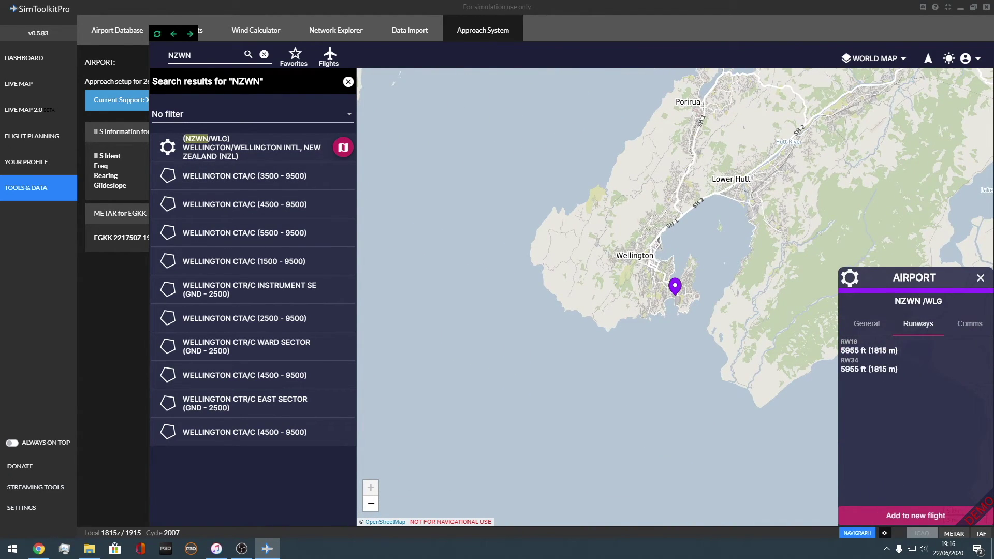
click(969, 324)
click(979, 277)
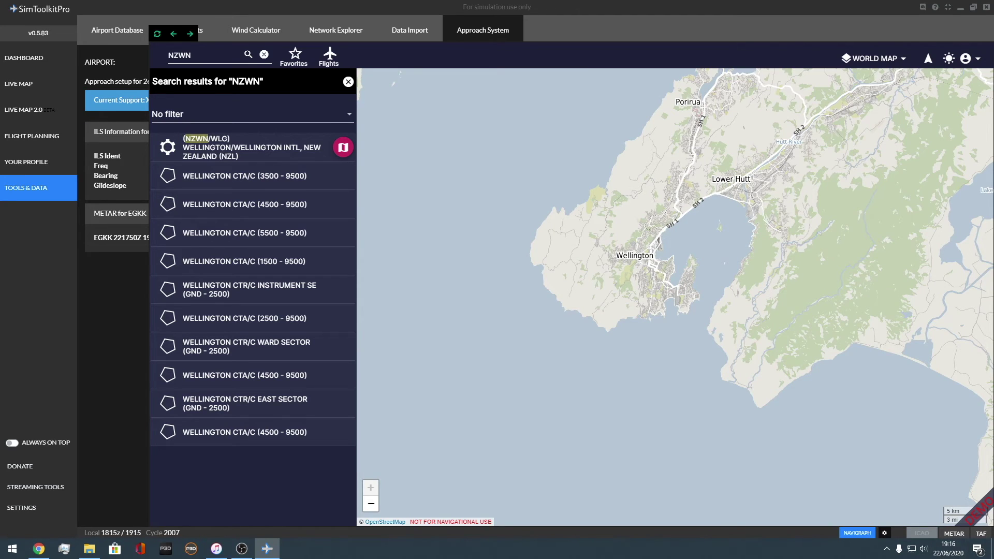
Enable the ActiveSky and WebFMC tabs in the tab options and open each one's pullout
click(884, 533)
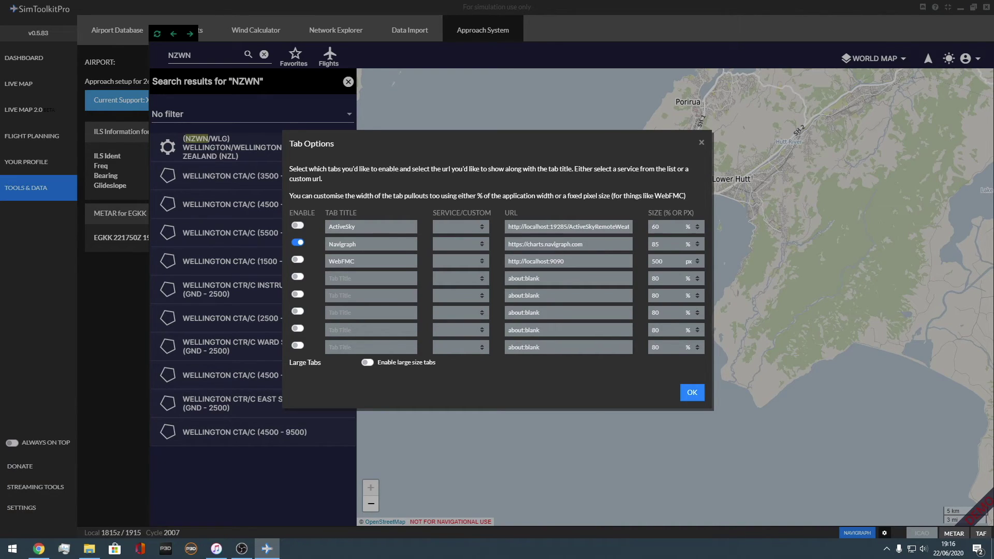
click(298, 225)
click(298, 260)
click(691, 392)
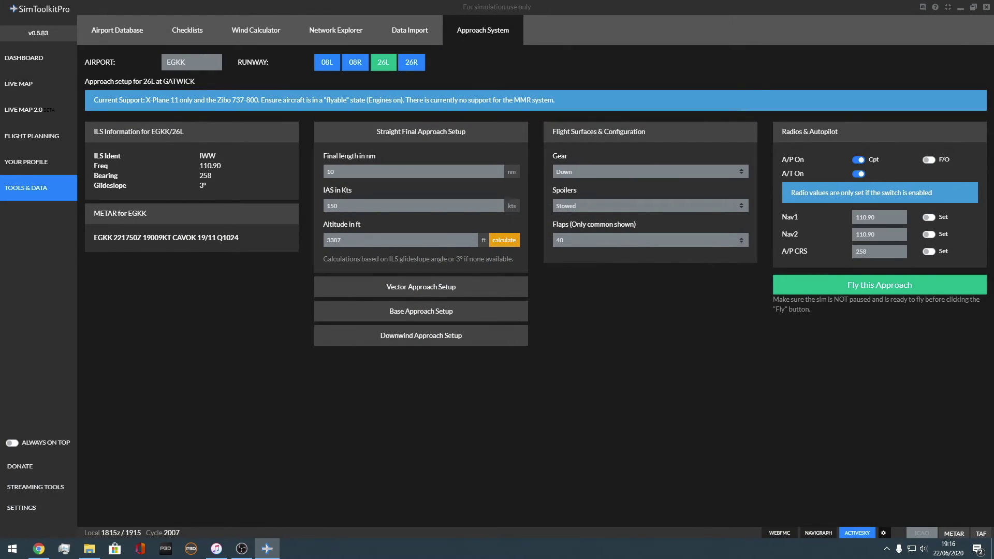
click(780, 533)
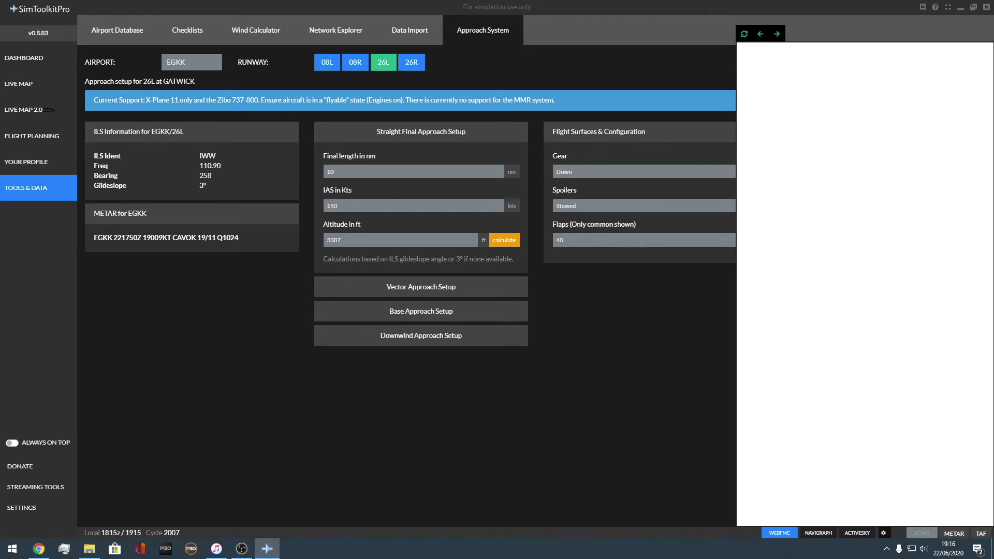
click(857, 533)
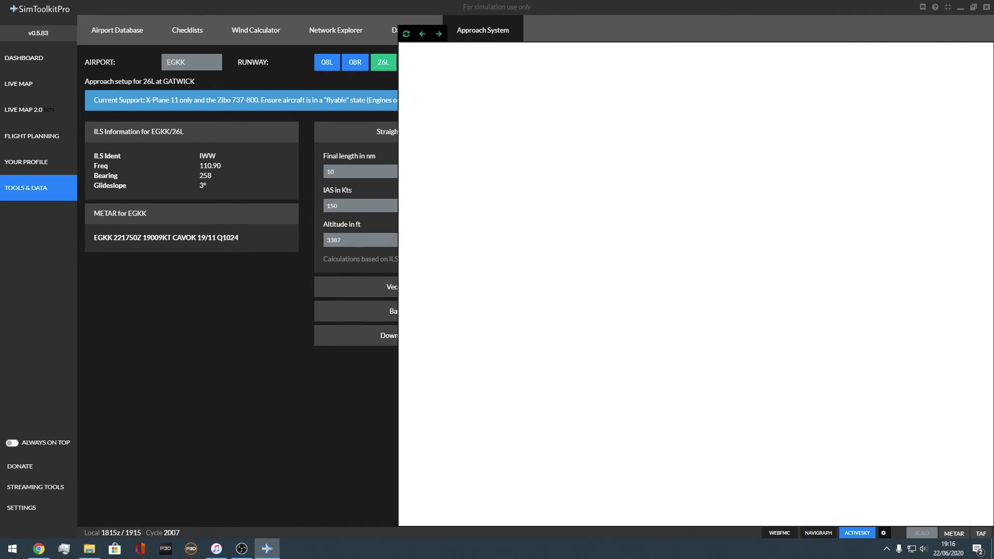
Close the ActiveSky pullout and disable the ActiveSky and WebFMC tabs in the tab options
click(856, 533)
click(883, 533)
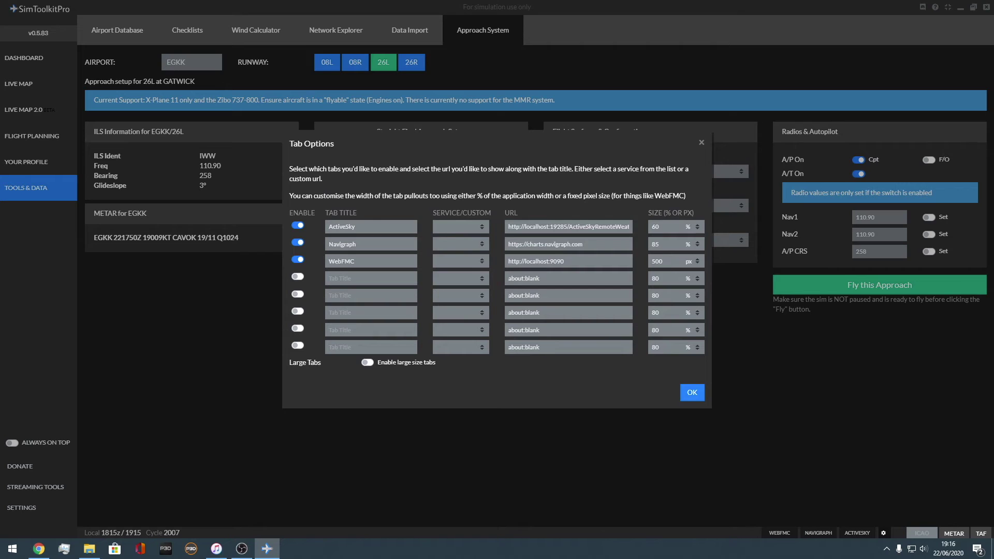
click(297, 225)
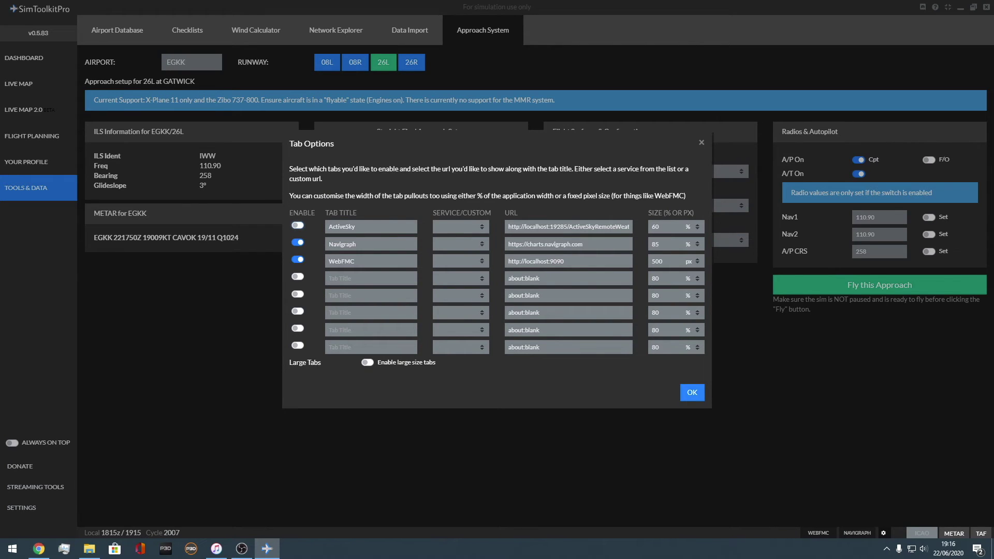
click(298, 259)
click(692, 392)
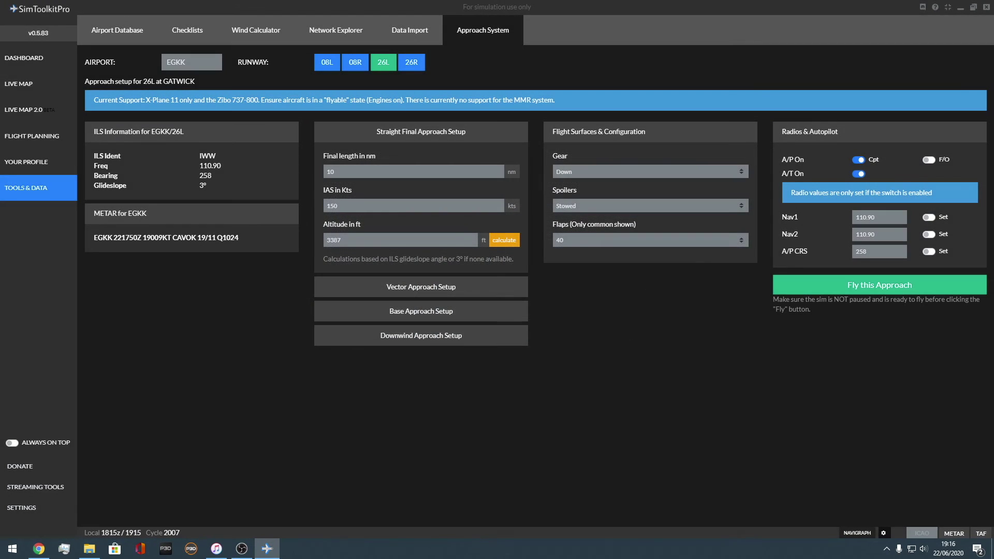
Enter LEAM as the ICAO code, view its METAR report, and close the report
click(954, 533)
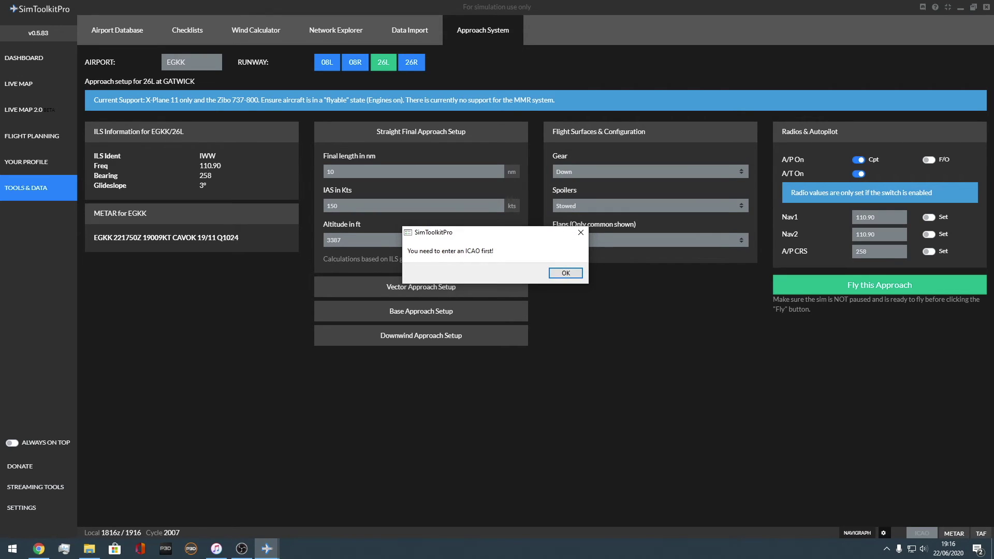
key(Return)
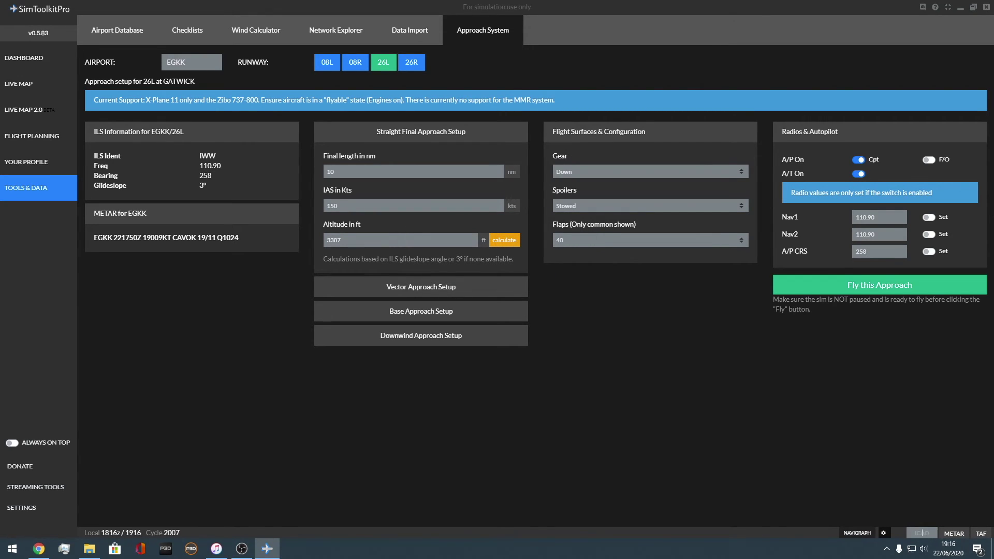
text(LEAM)
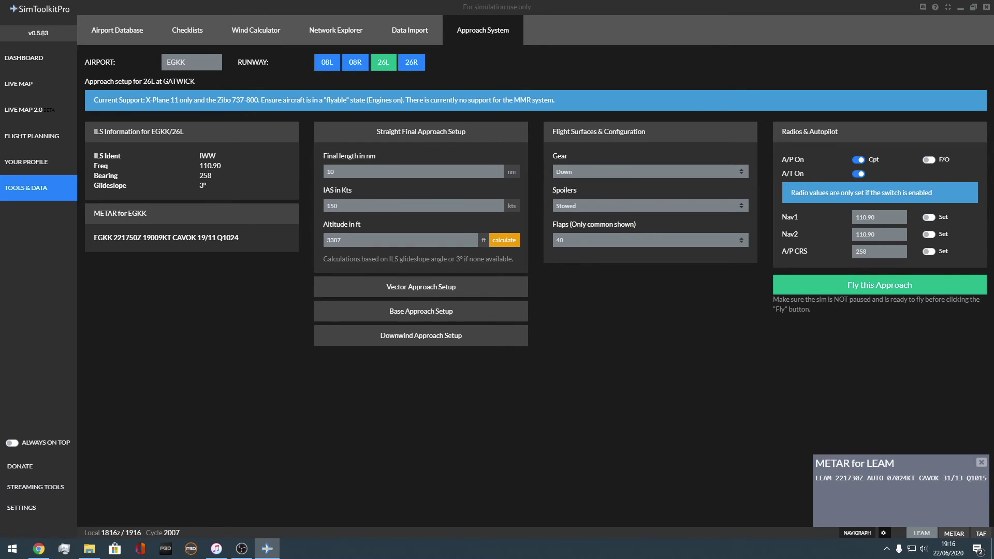
click(976, 549)
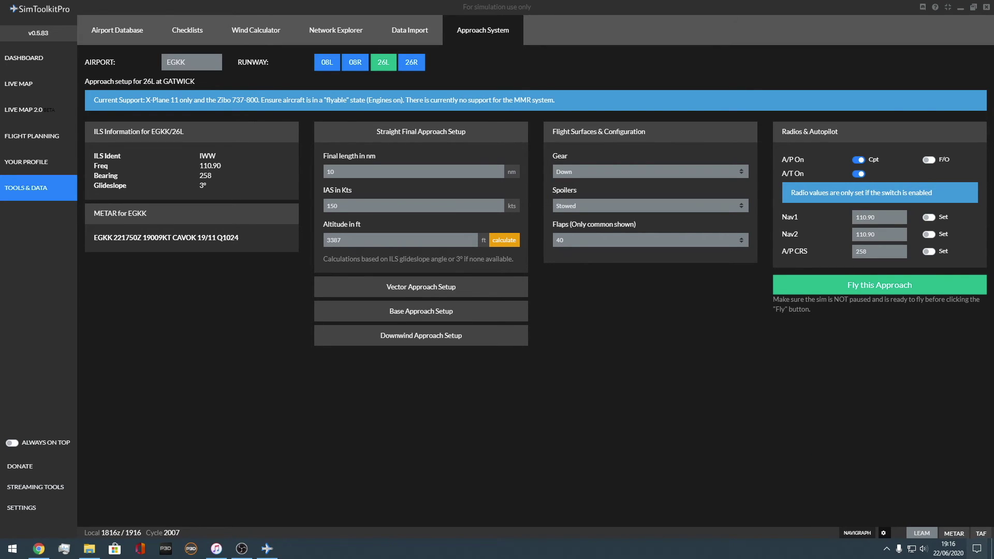
click(977, 549)
View the TAF report for LEAM, close it, and return to the dashboard
click(980, 533)
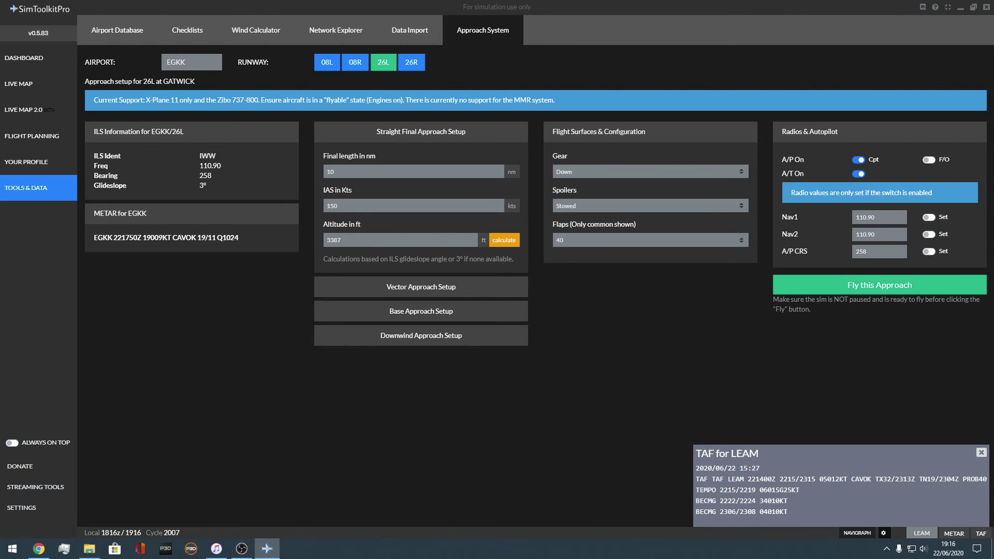
key(Escape)
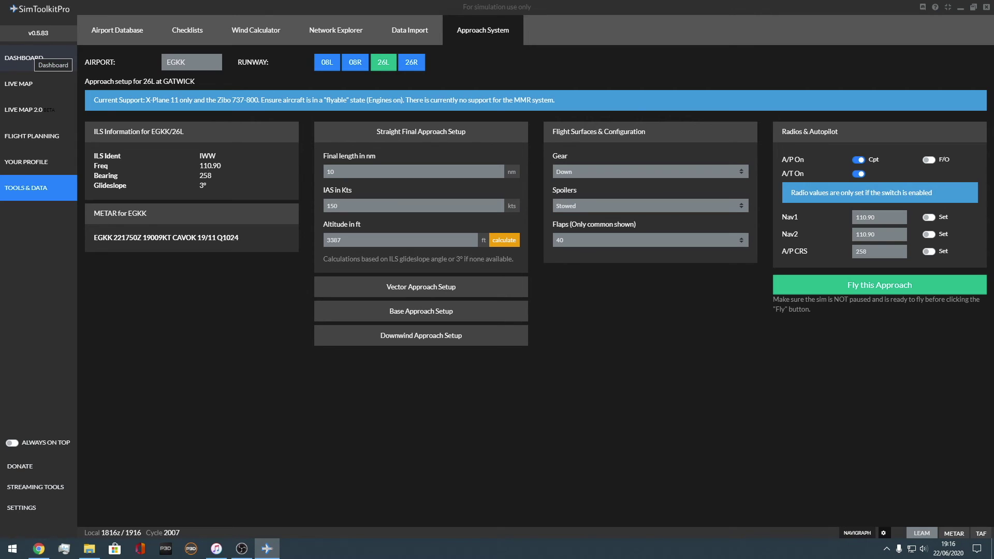
click(24, 57)
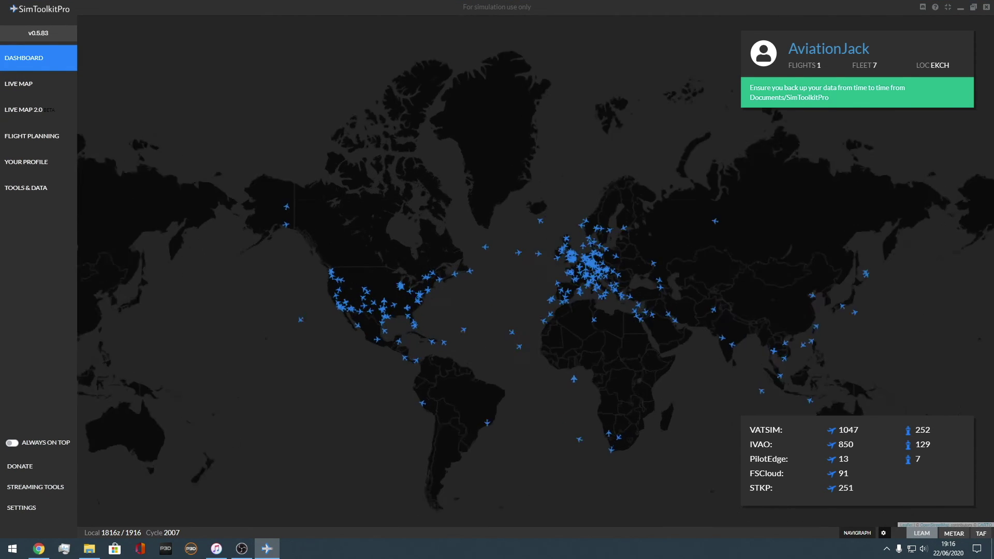